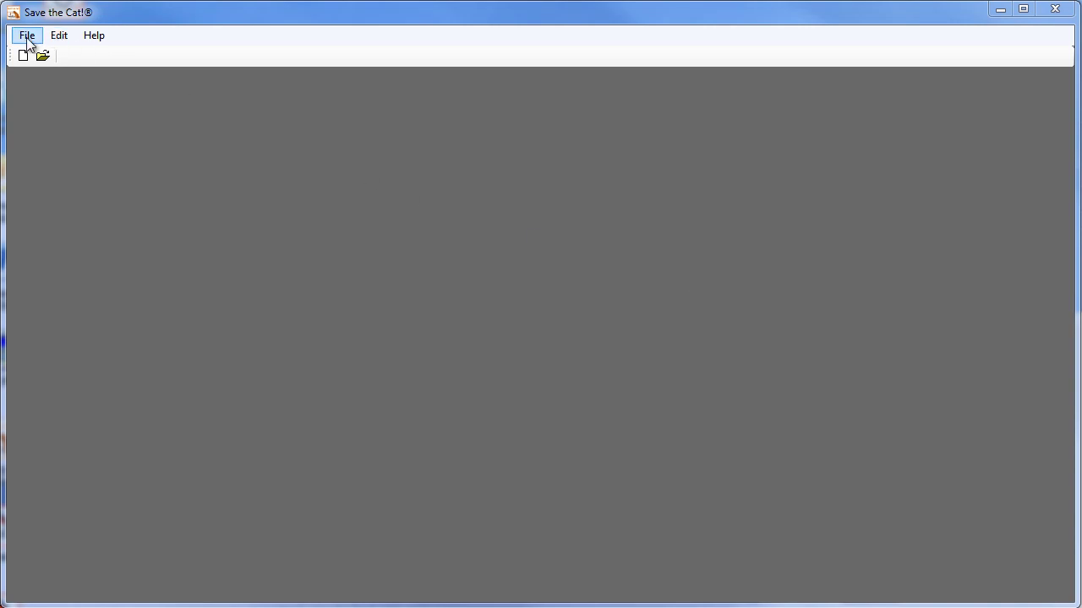
{"action": "left_click", "coordinate": [27, 38]}
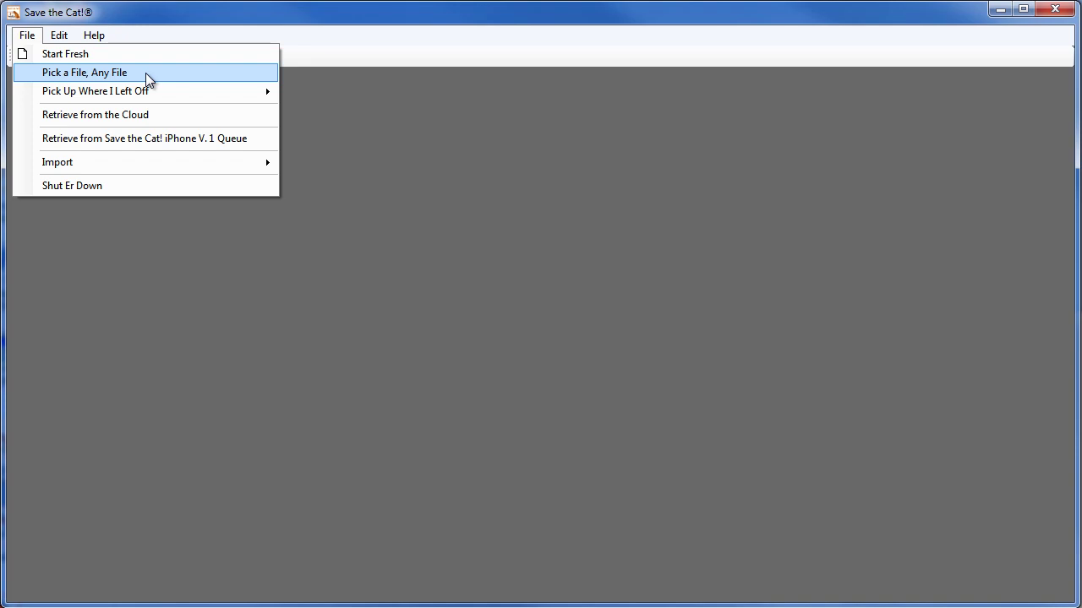
{"action": "mouse_move", "coordinate": [168, 94]}
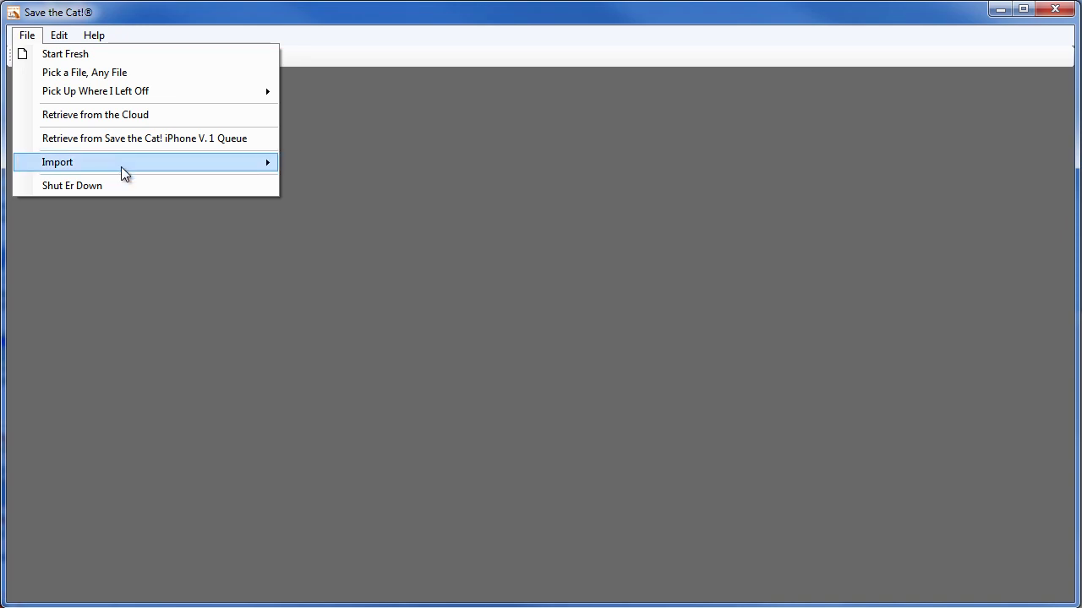
{"action": "mouse_move", "coordinate": [122, 169]}
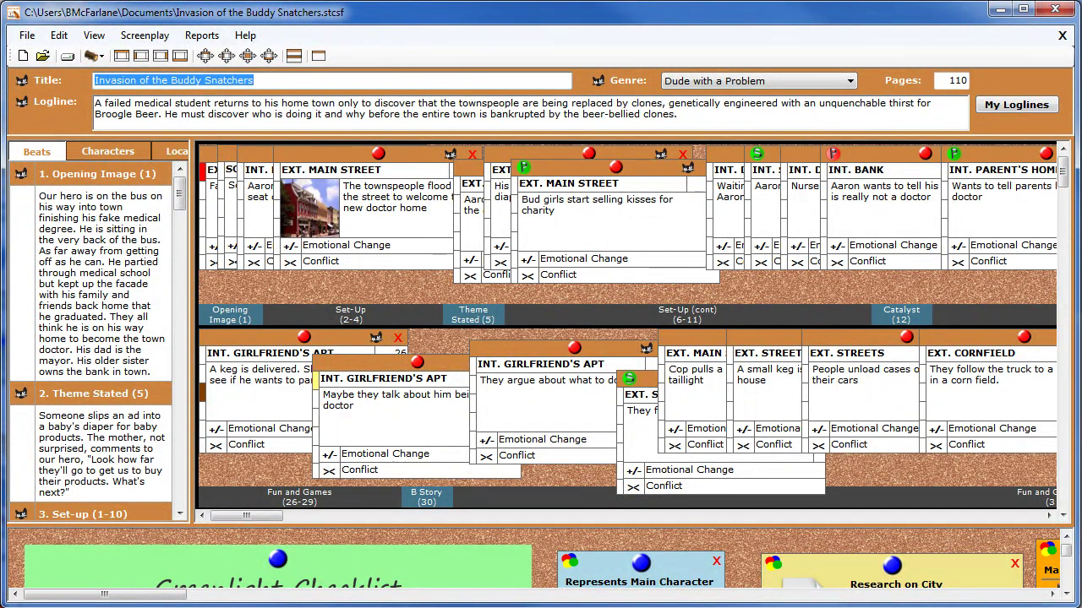
Enlarge the title and logline section downward and shrink it back to its original height.
{"action": "left_click", "coordinate": [551, 176]}
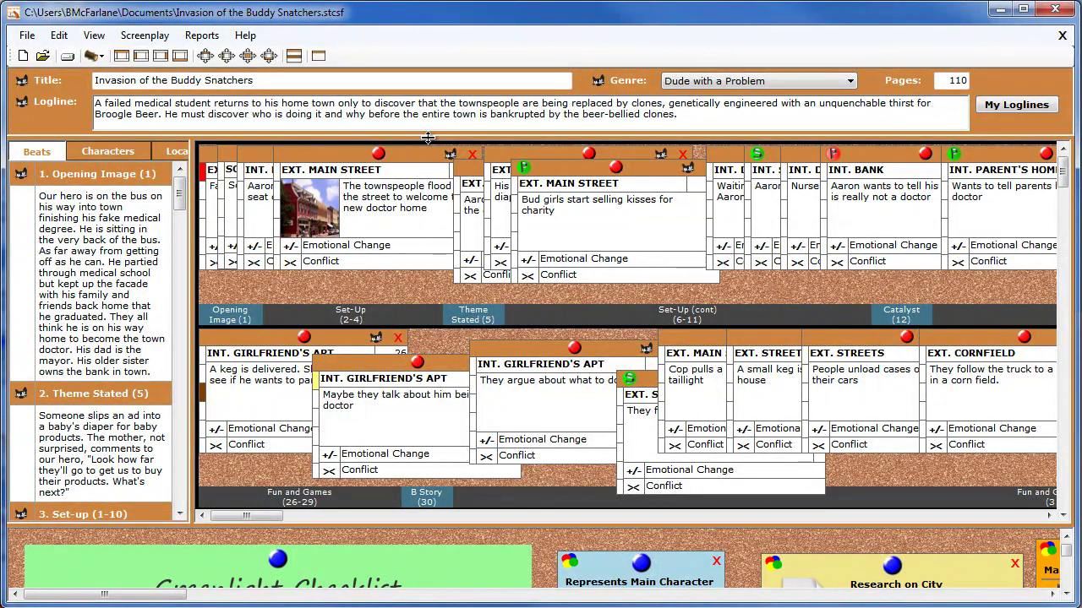
{"action": "left_click_drag", "start_coordinate": [427, 138], "coordinate": [433, 289]}
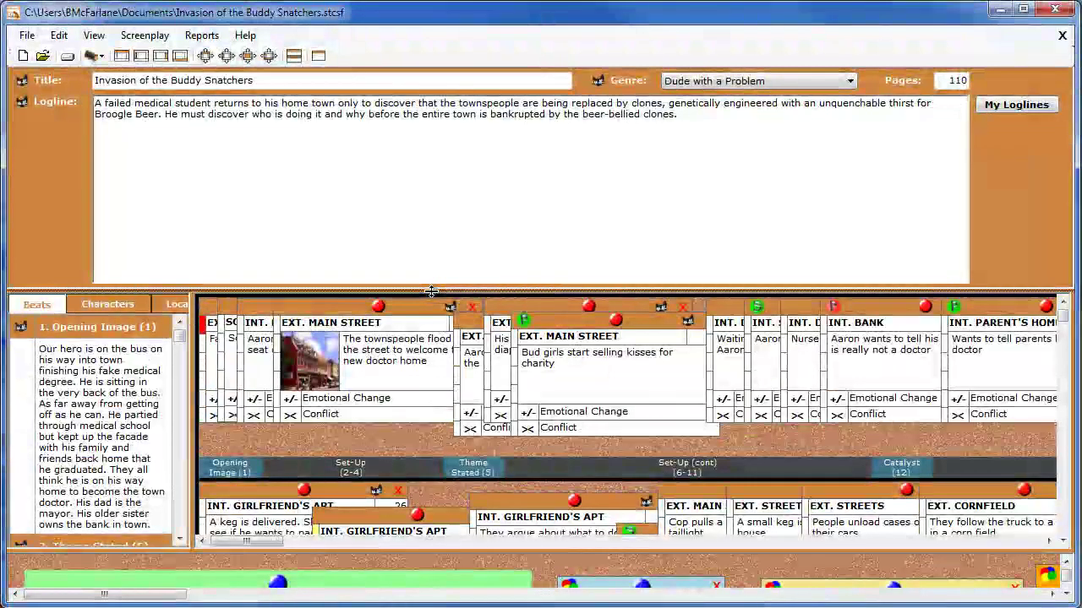
{"action": "left_click_drag", "start_coordinate": [431, 292], "coordinate": [426, 140]}
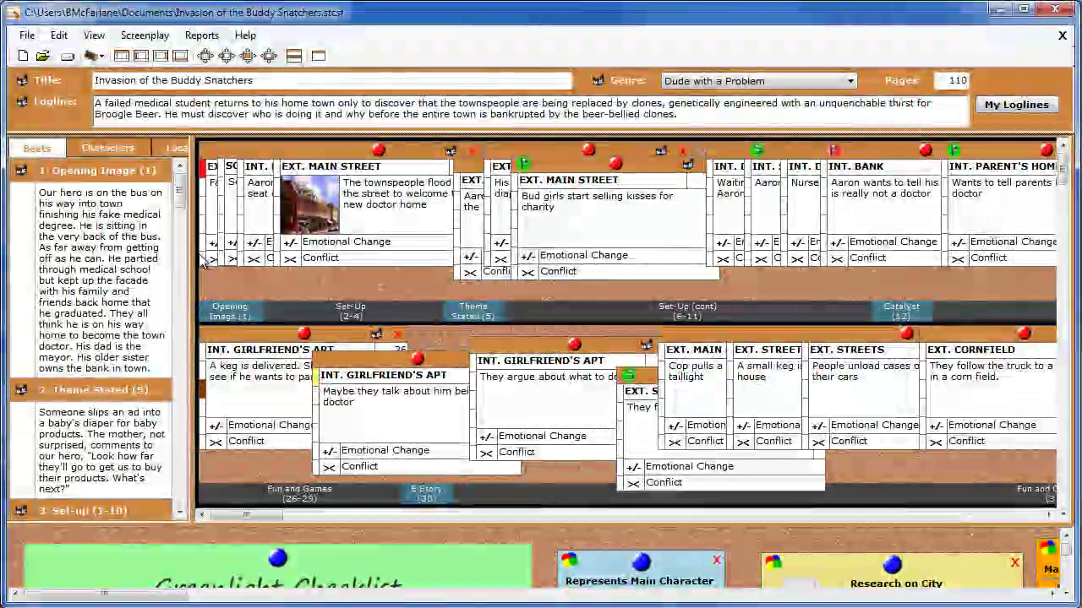
Widen the Beats section, and temporarily enlarge the notes board before returning it to its original height.
{"action": "left_click_drag", "start_coordinate": [194, 262], "coordinate": [335, 264]}
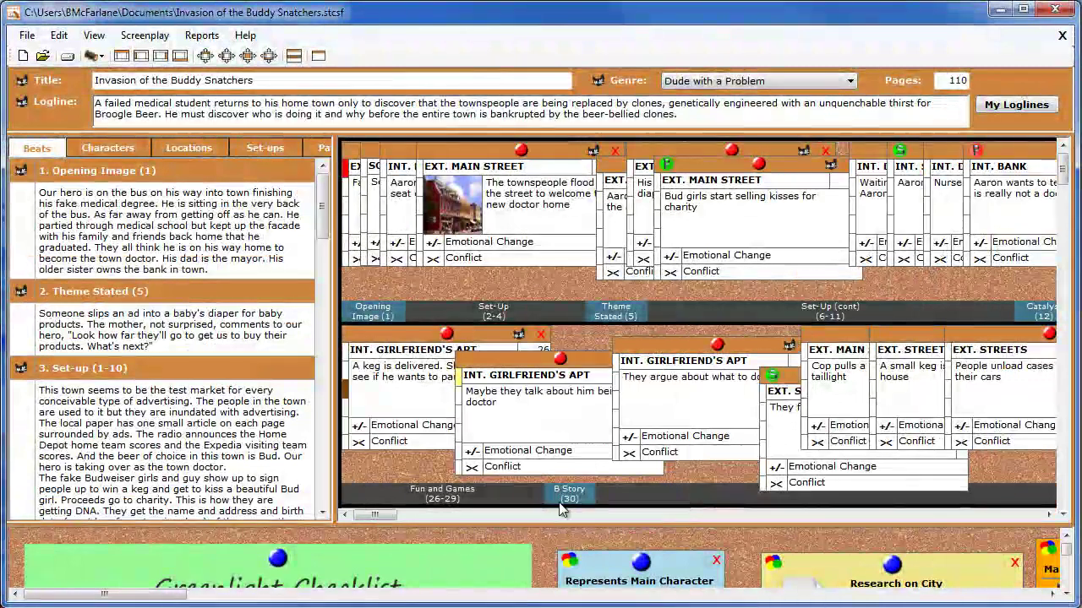
{"action": "left_click_drag", "start_coordinate": [559, 525], "coordinate": [549, 266]}
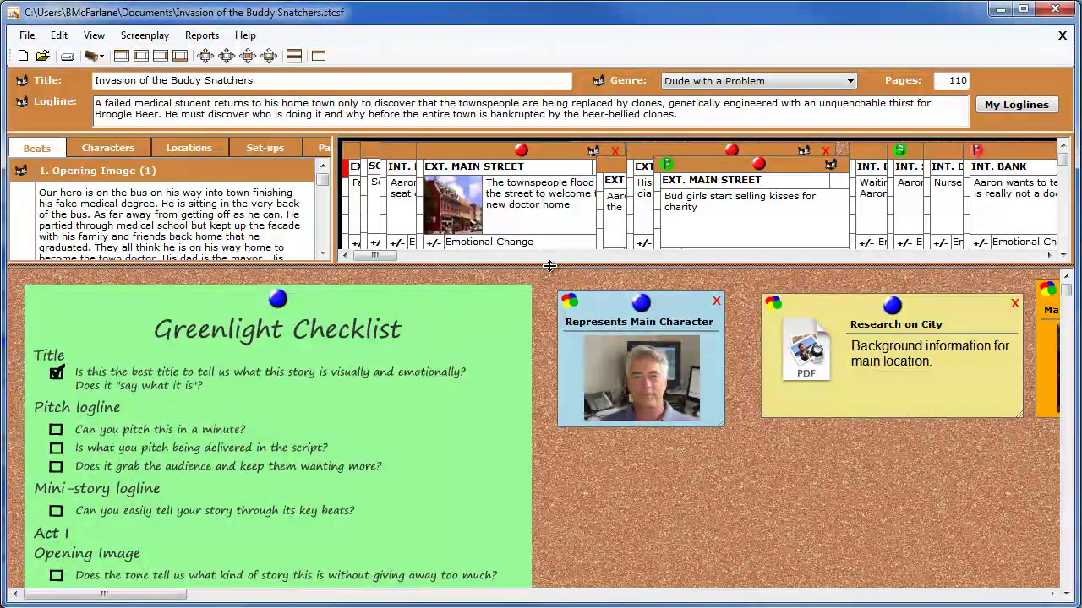
{"action": "left_click_drag", "start_coordinate": [549, 266], "coordinate": [534, 535]}
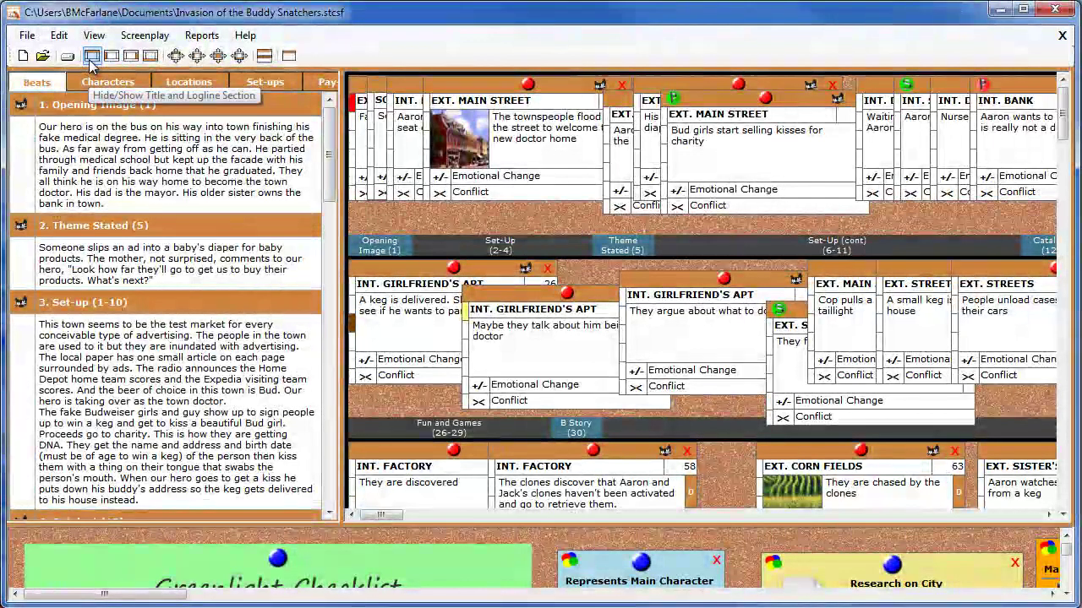
Redisplay the title and logline section, and switch the Beats section off and on again.
{"action": "left_click", "coordinate": [91, 57]}
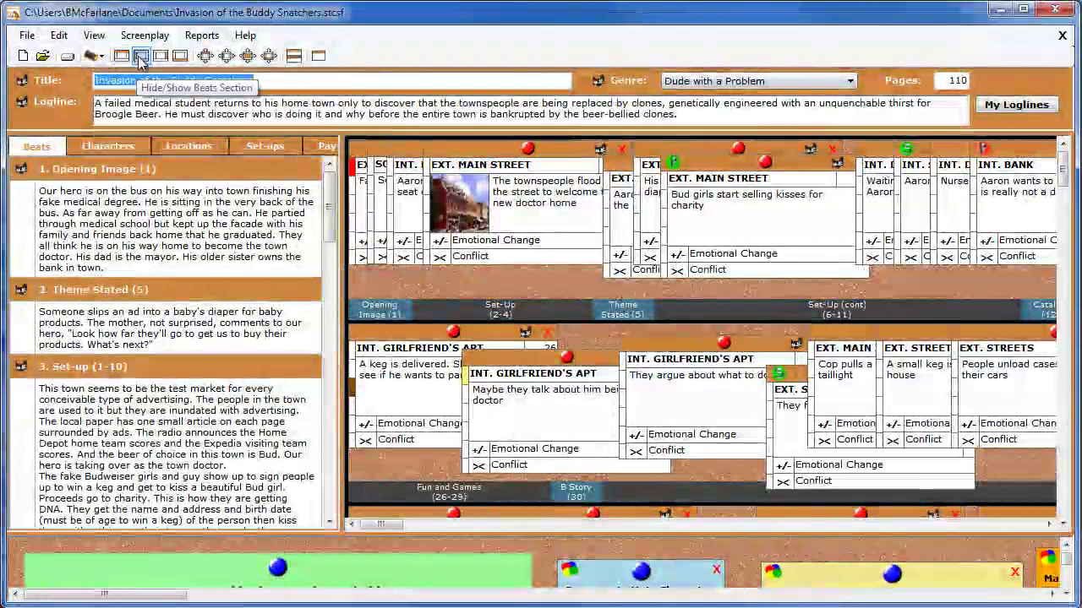
{"action": "left_click", "coordinate": [140, 56]}
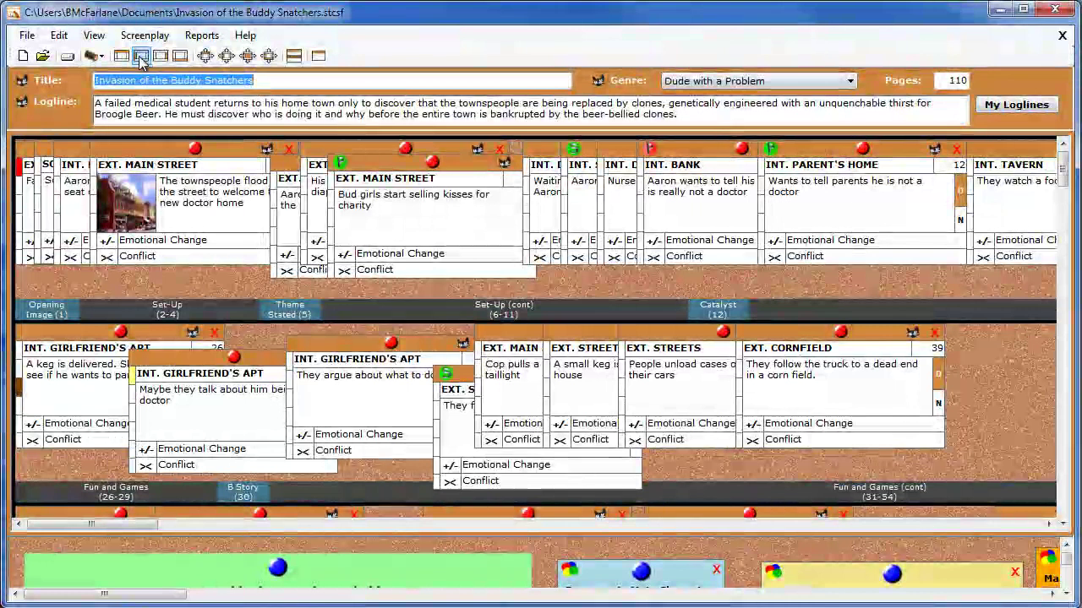
{"action": "left_click", "coordinate": [140, 57]}
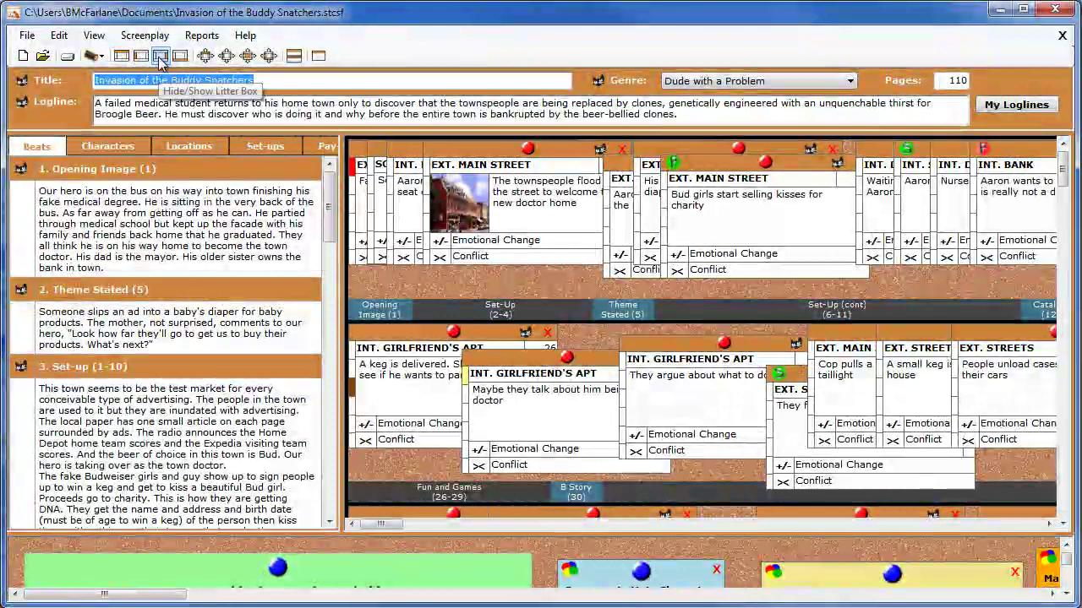
Show and hide the Litter Box, and switch the notes section off and on again.
{"action": "left_click", "coordinate": [161, 57]}
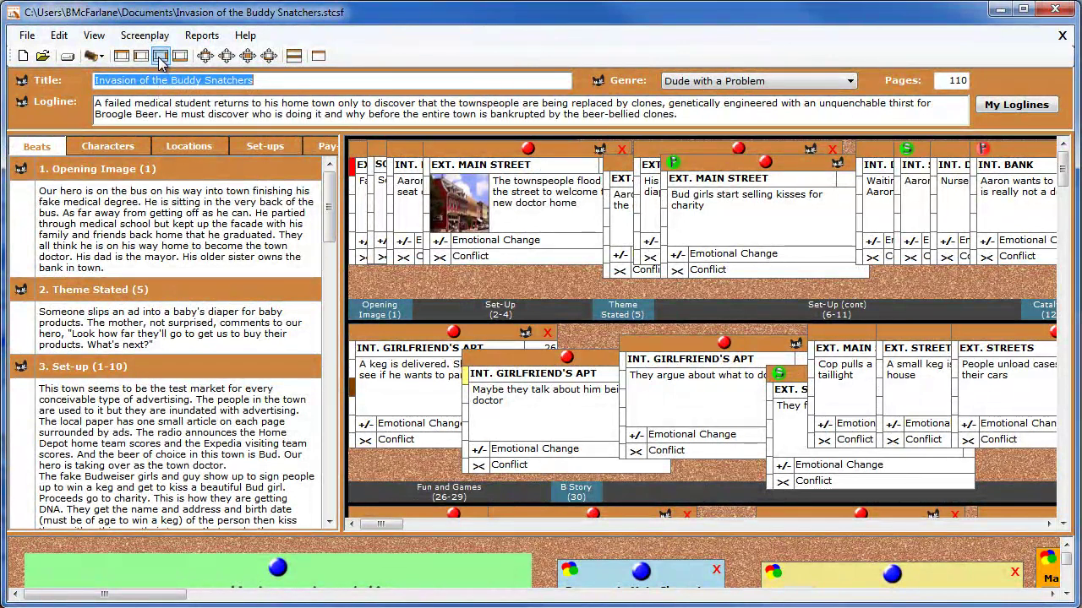
{"action": "left_click", "coordinate": [161, 57]}
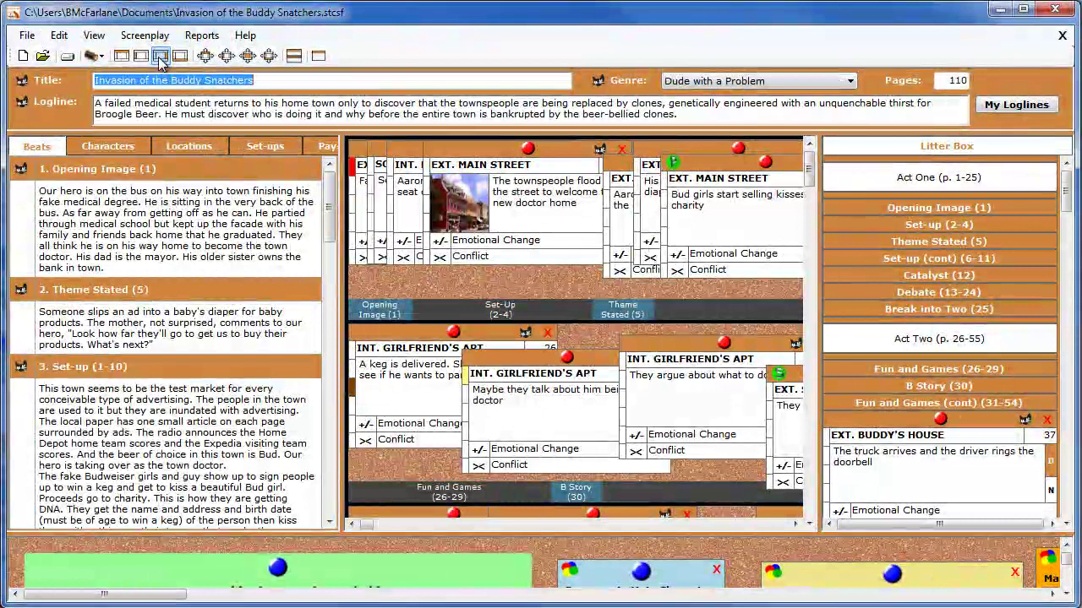
{"action": "left_click", "coordinate": [161, 57]}
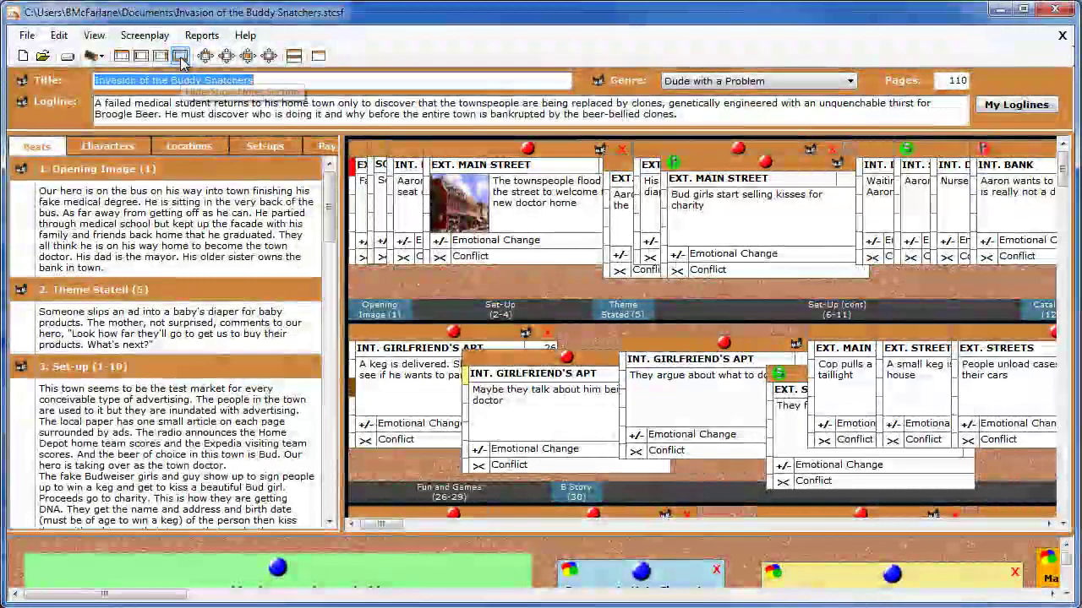
{"action": "left_click", "coordinate": [180, 57]}
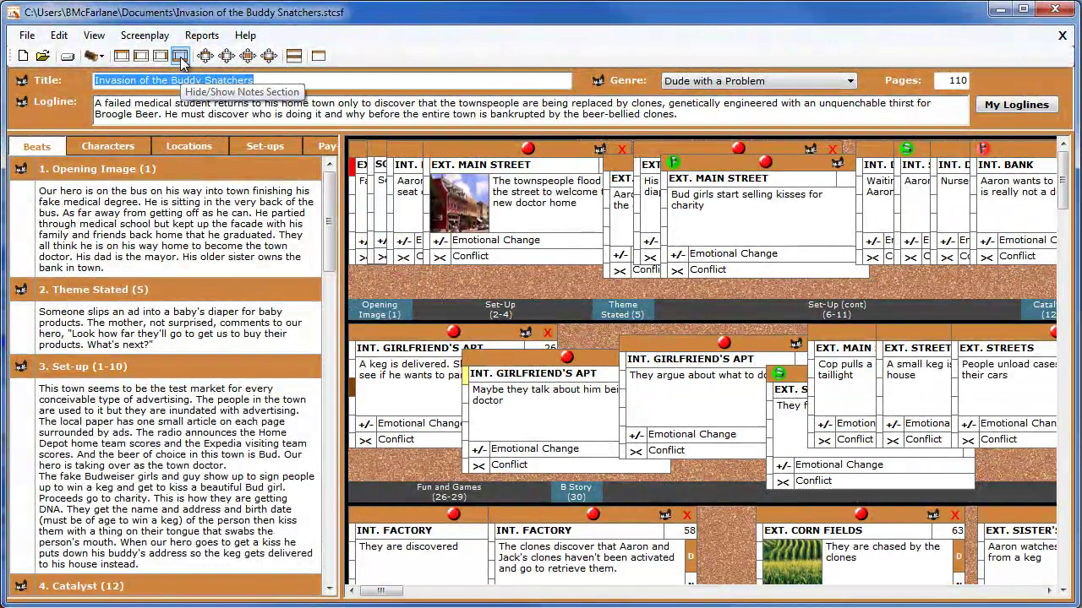
{"action": "left_click", "coordinate": [180, 56]}
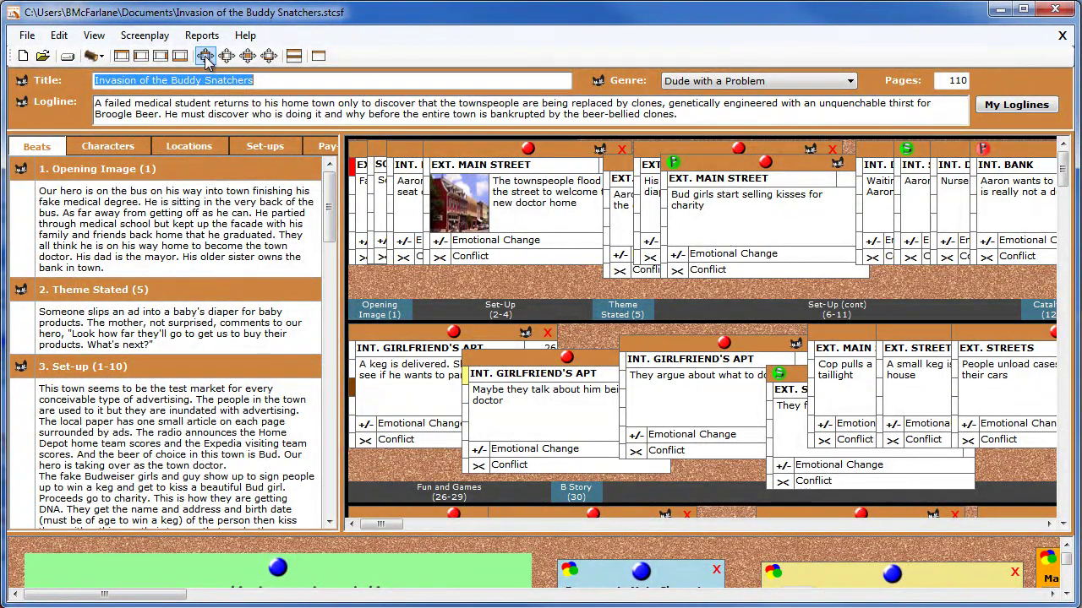
View the title section and the Beats section each in full view, restoring the combined layout after each.
{"action": "left_click", "coordinate": [206, 56]}
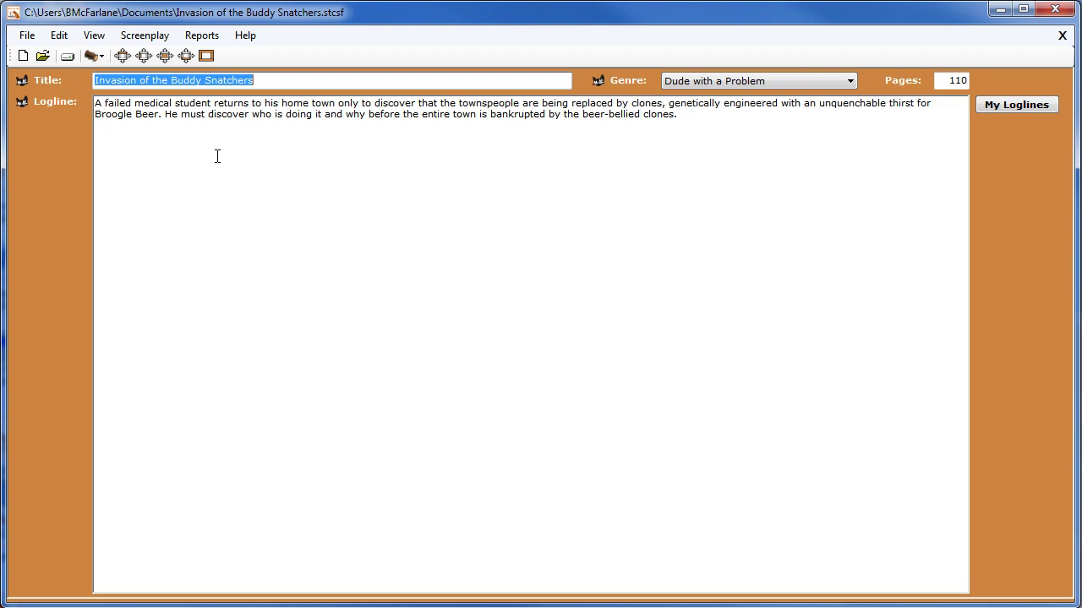
{"action": "left_click", "coordinate": [204, 57]}
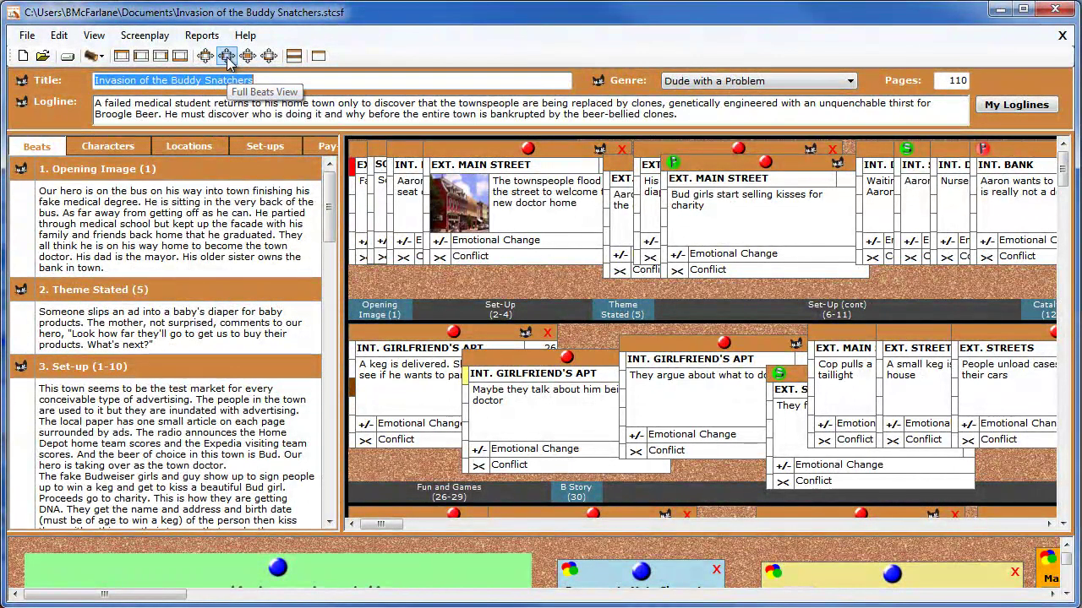
{"action": "left_click", "coordinate": [227, 57]}
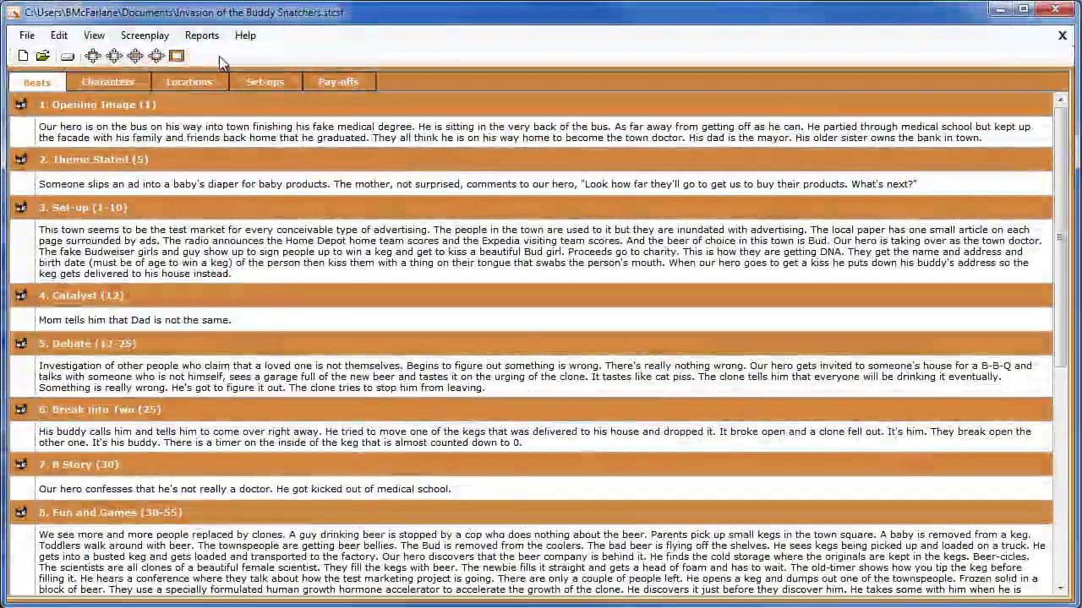
{"action": "left_click", "coordinate": [176, 57]}
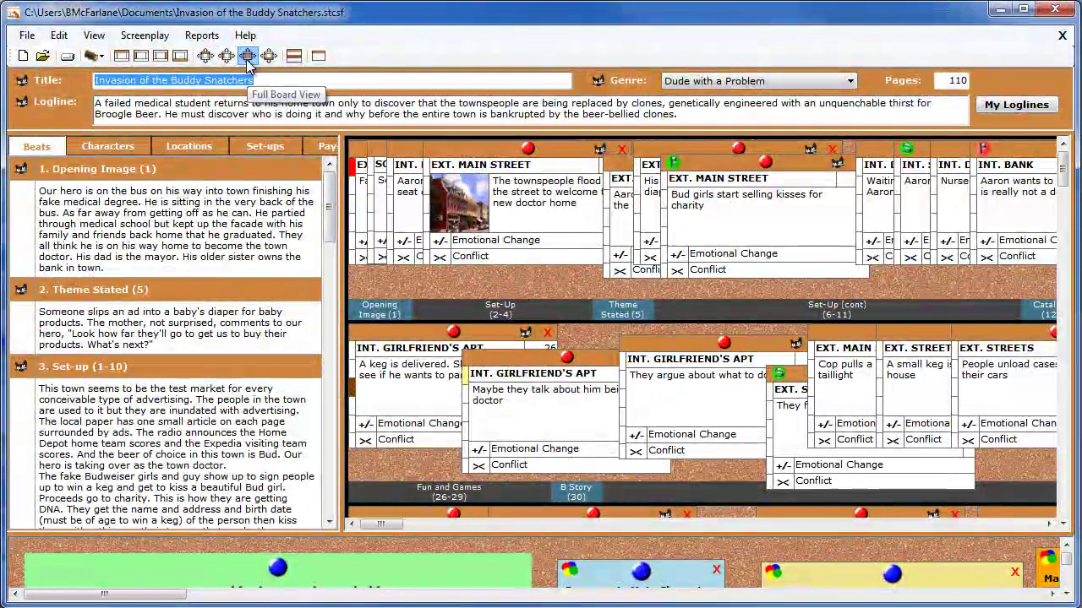
Examine the scene cards across the whole Board in full view and restore the combined layout.
{"action": "left_click", "coordinate": [248, 57]}
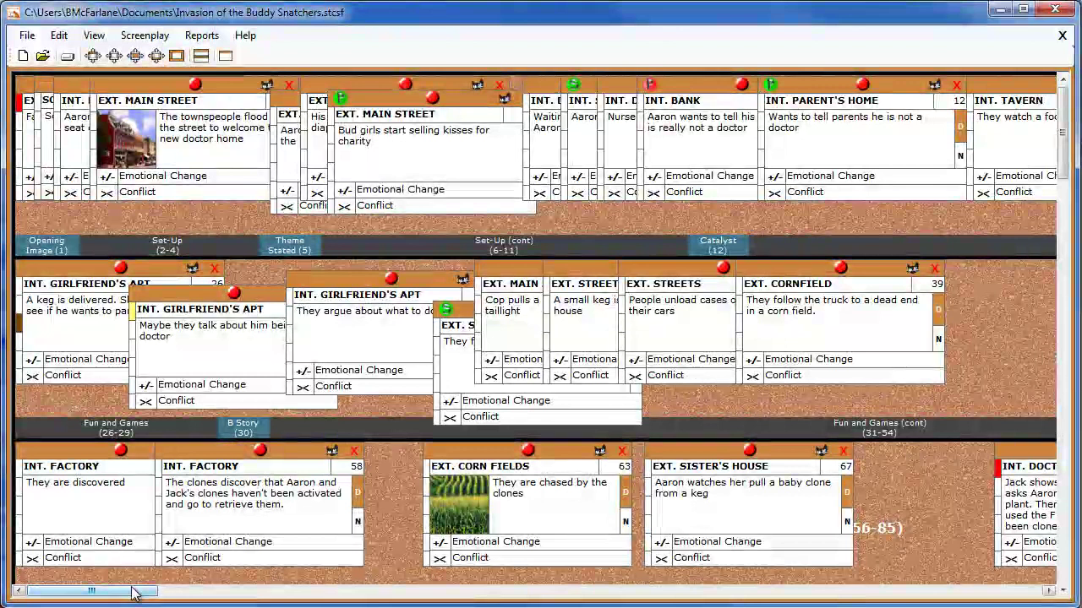
{"action": "left_click_drag", "start_coordinate": [137, 589], "coordinate": [1057, 595]}
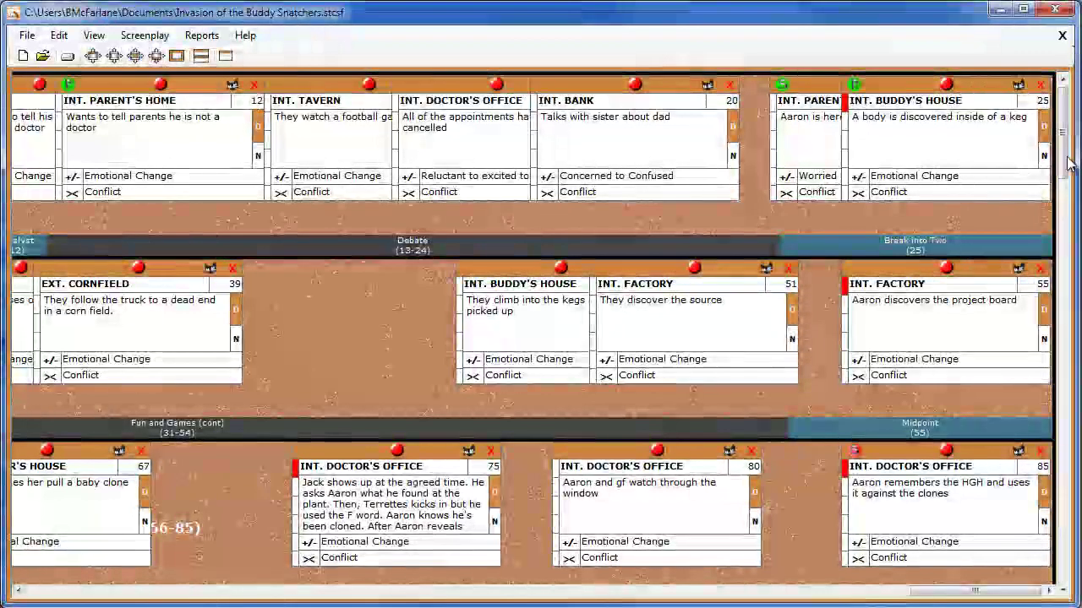
{"action": "mouse_move", "coordinate": [1073, 126]}
{"action": "left_mouse_down"}
{"action": "mouse_move", "coordinate": [1075, 592]}
{"action": "mouse_move", "coordinate": [1075, 127]}
{"action": "left_mouse_up"}
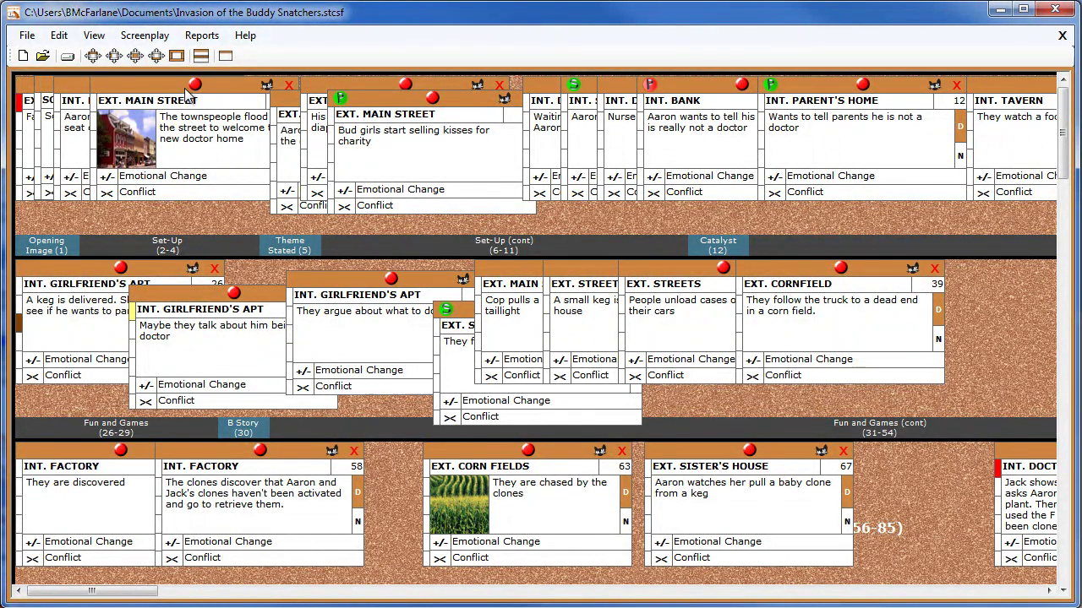
{"action": "left_click", "coordinate": [183, 58]}
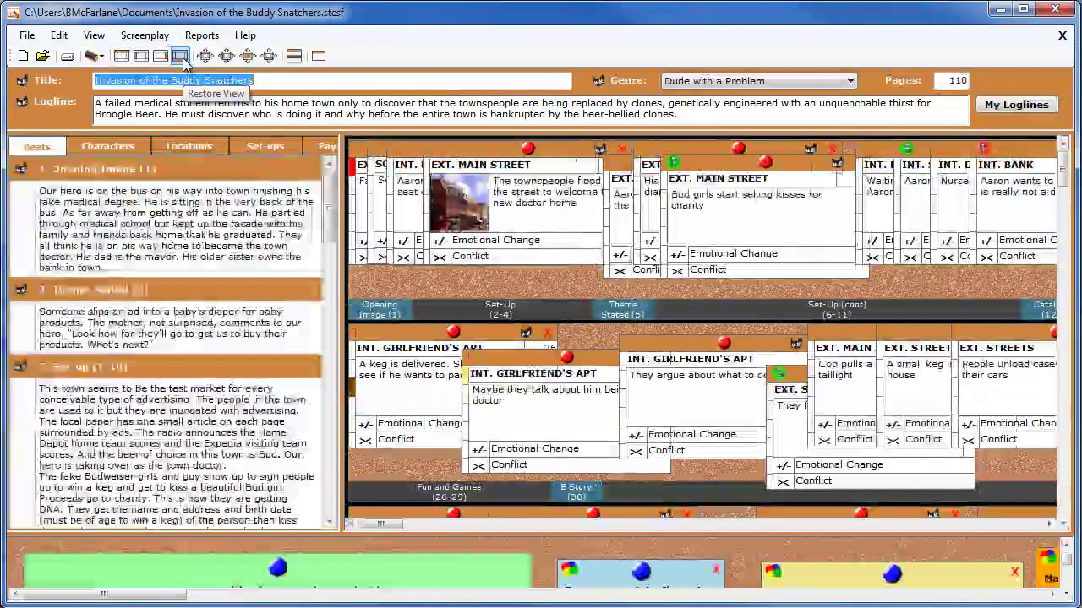
Examine the Greenlight Checklist and note cards in the full general notes view and restore the combined layout.
{"action": "left_click", "coordinate": [269, 56]}
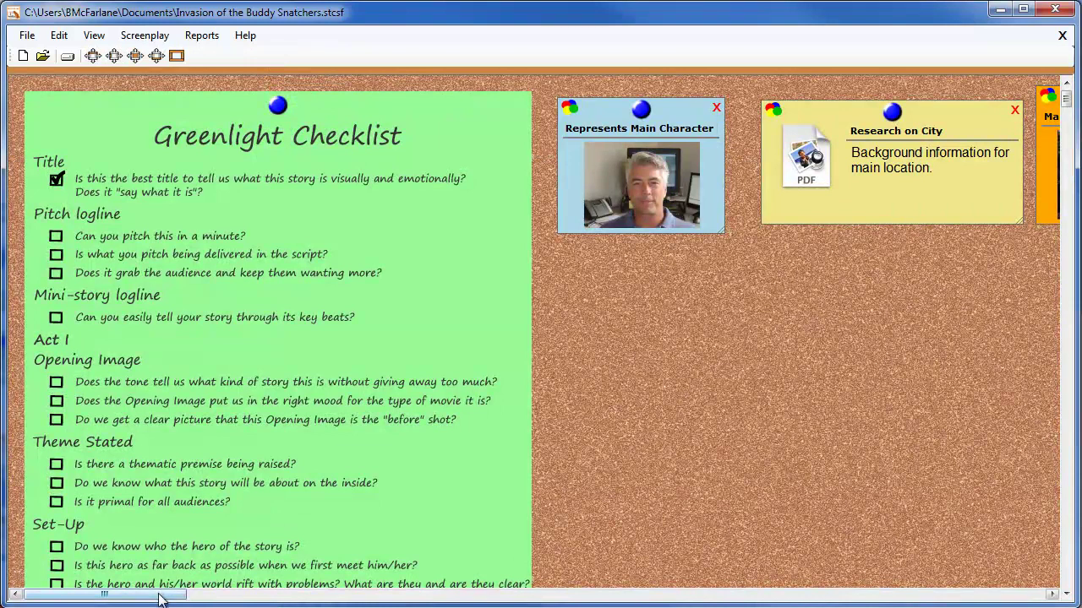
{"action": "left_click_drag", "start_coordinate": [160, 599], "coordinate": [1022, 604]}
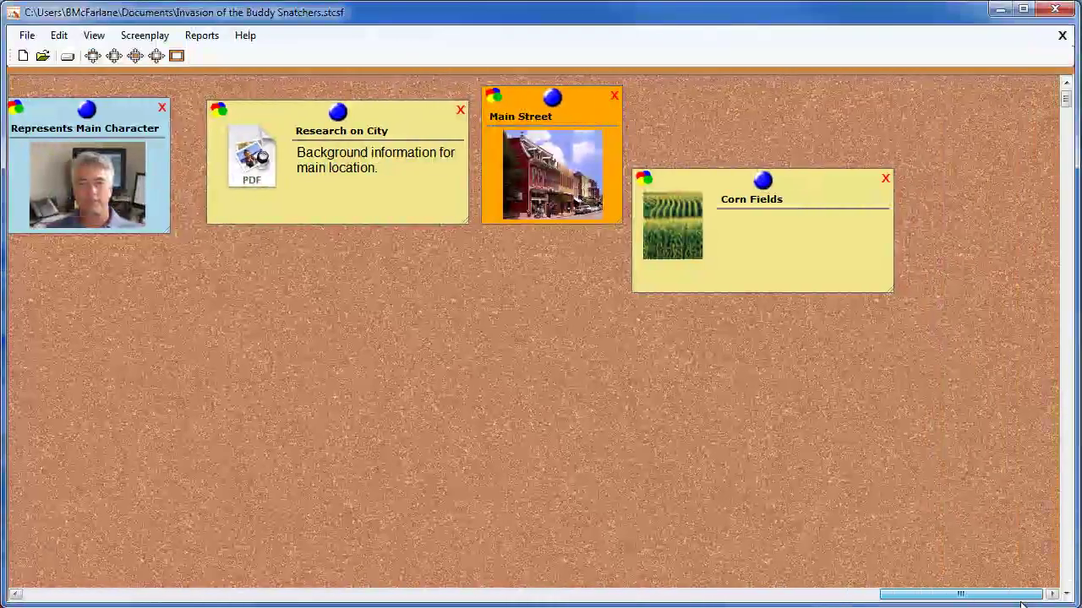
{"action": "key", "text": "Home"}
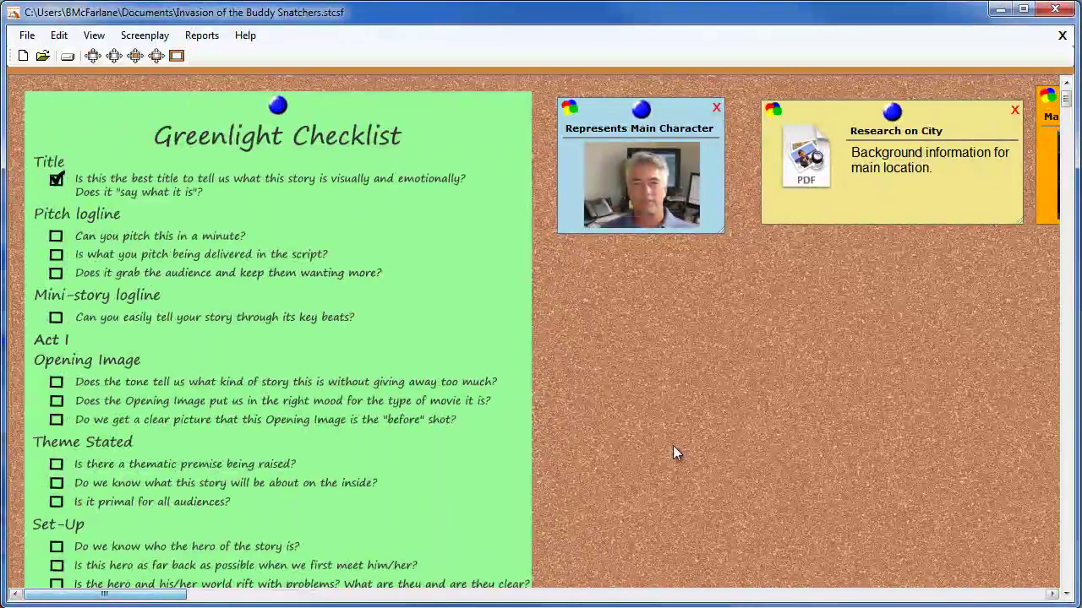
{"action": "mouse_move", "coordinate": [1066, 98]}
{"action": "left_mouse_down"}
{"action": "mouse_move", "coordinate": [1066, 574]}
{"action": "mouse_move", "coordinate": [1073, 85]}
{"action": "left_mouse_up"}
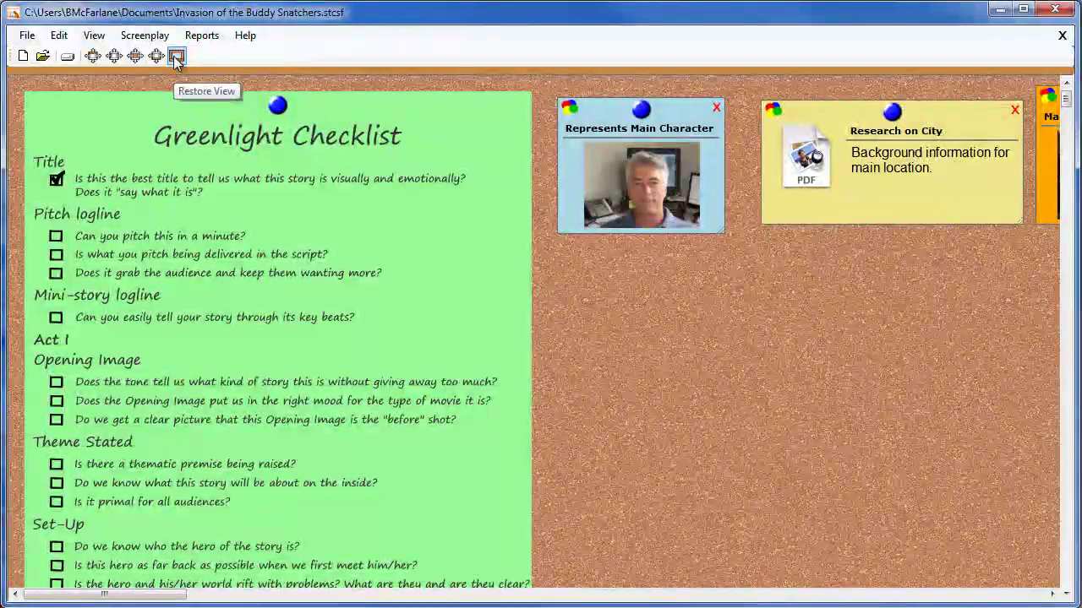
{"action": "left_click", "coordinate": [177, 56]}
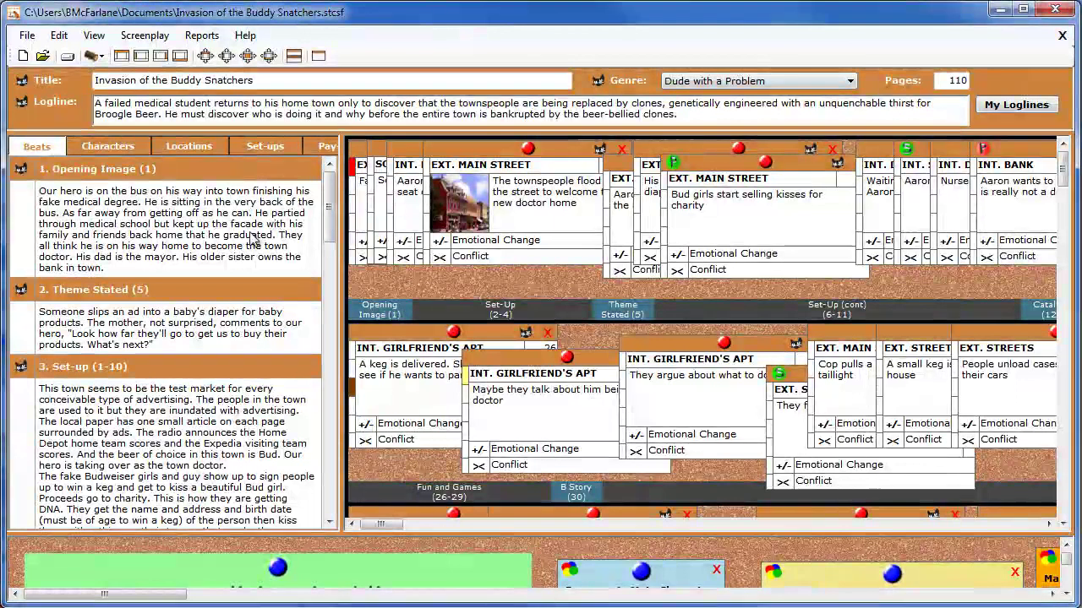
Set this project's main font size to As Big As It Gets.
{"action": "left_click", "coordinate": [52, 36]}
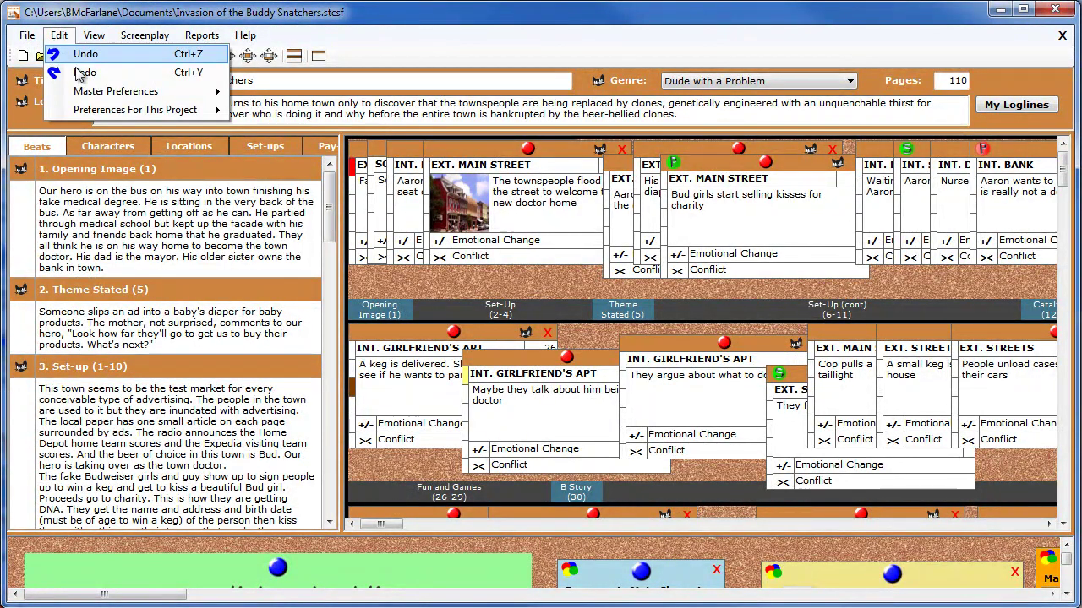
{"action": "mouse_move", "coordinate": [124, 116]}
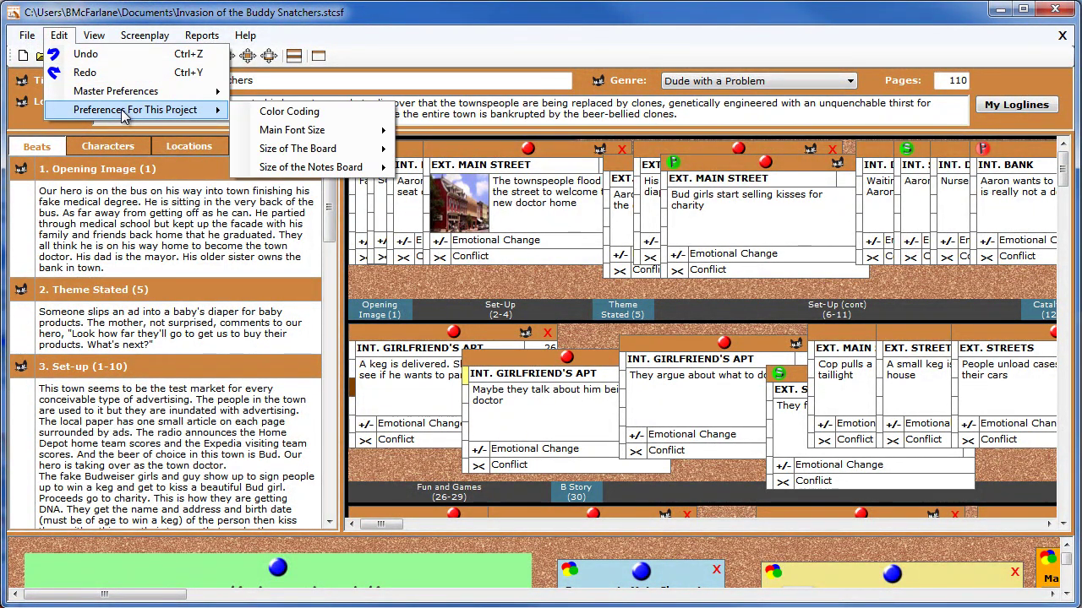
{"action": "mouse_move", "coordinate": [338, 132]}
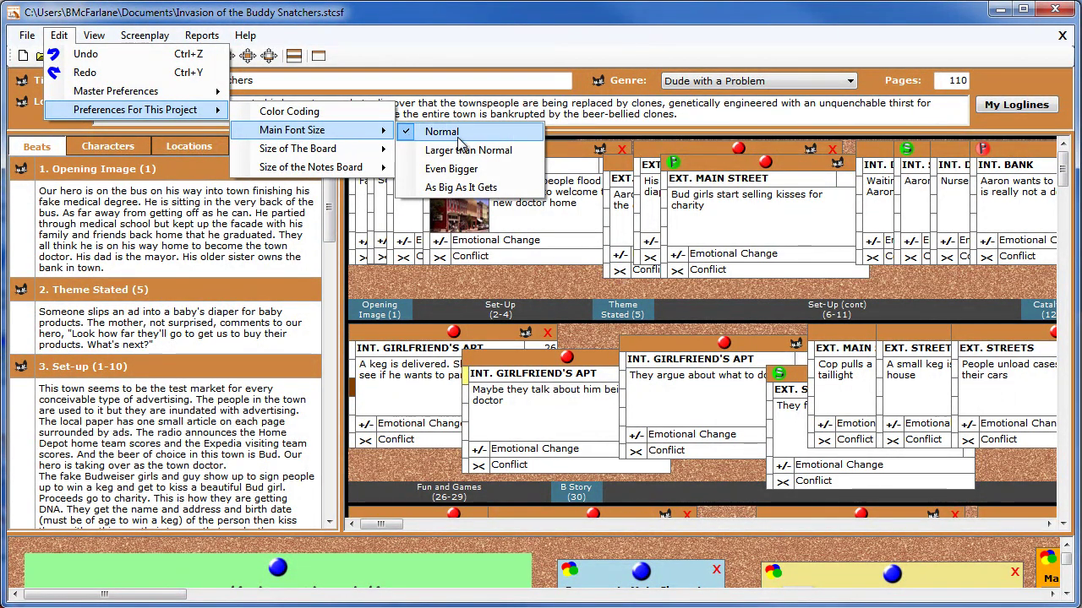
{"action": "left_click", "coordinate": [446, 186]}
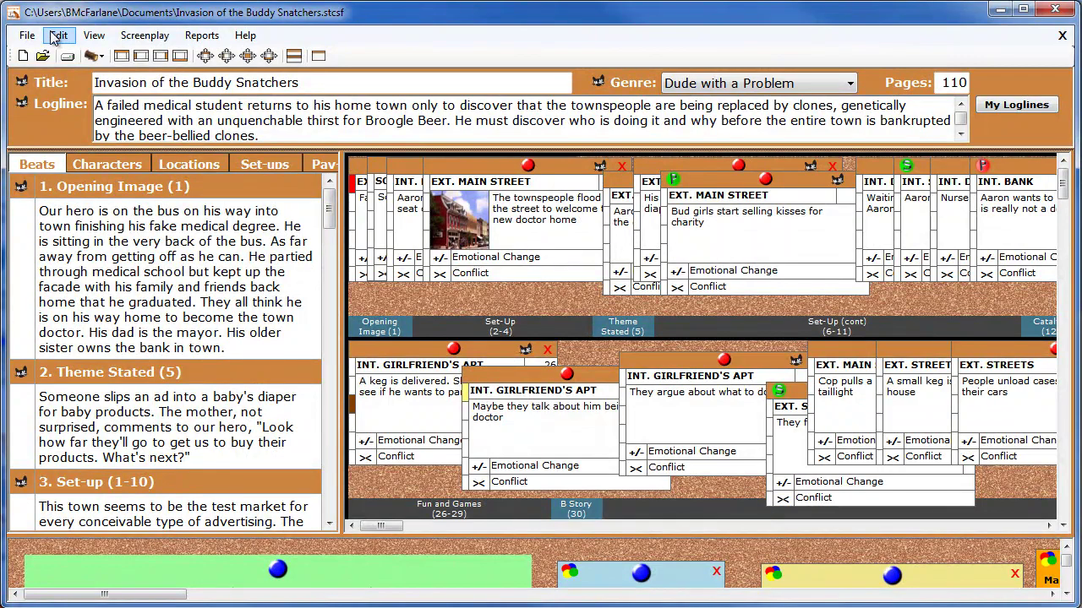
Set the Board's zoom to Even Bigger.
{"action": "left_click", "coordinate": [93, 35]}
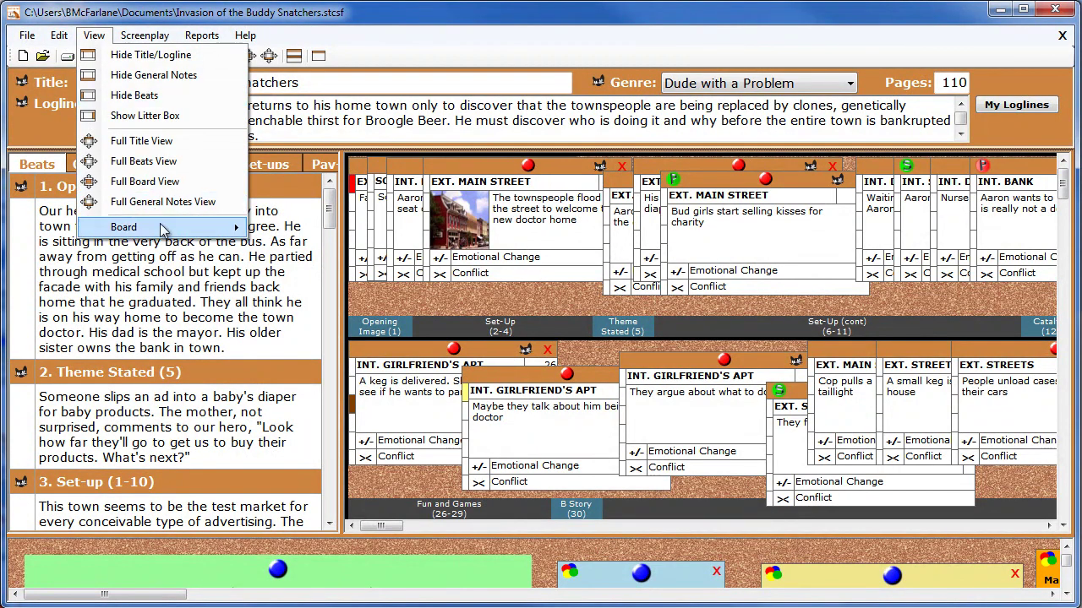
{"action": "mouse_move", "coordinate": [163, 229]}
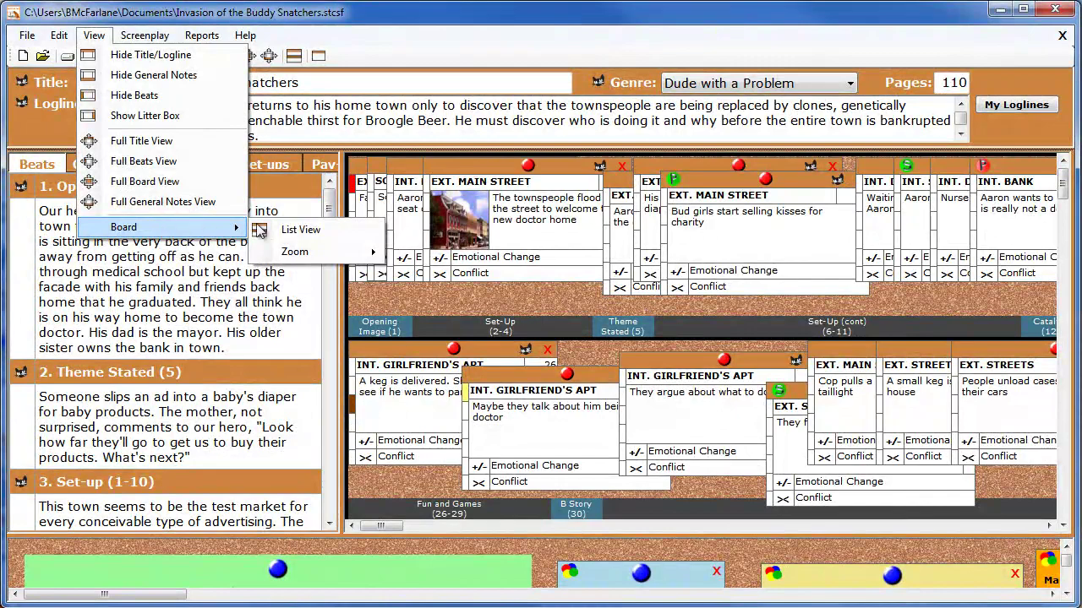
{"action": "mouse_move", "coordinate": [306, 254]}
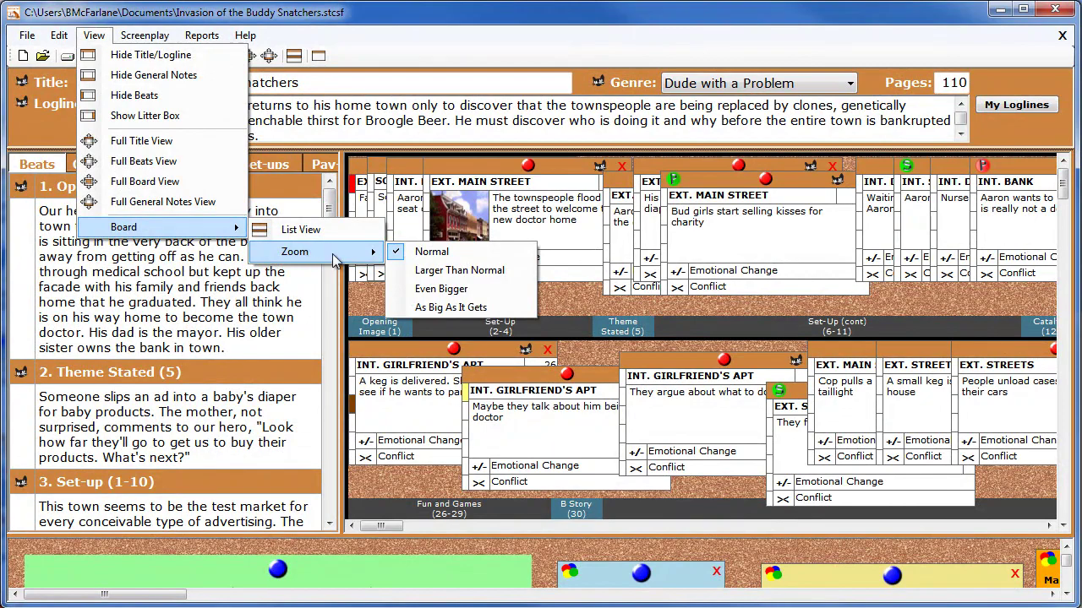
{"action": "left_click", "coordinate": [463, 291]}
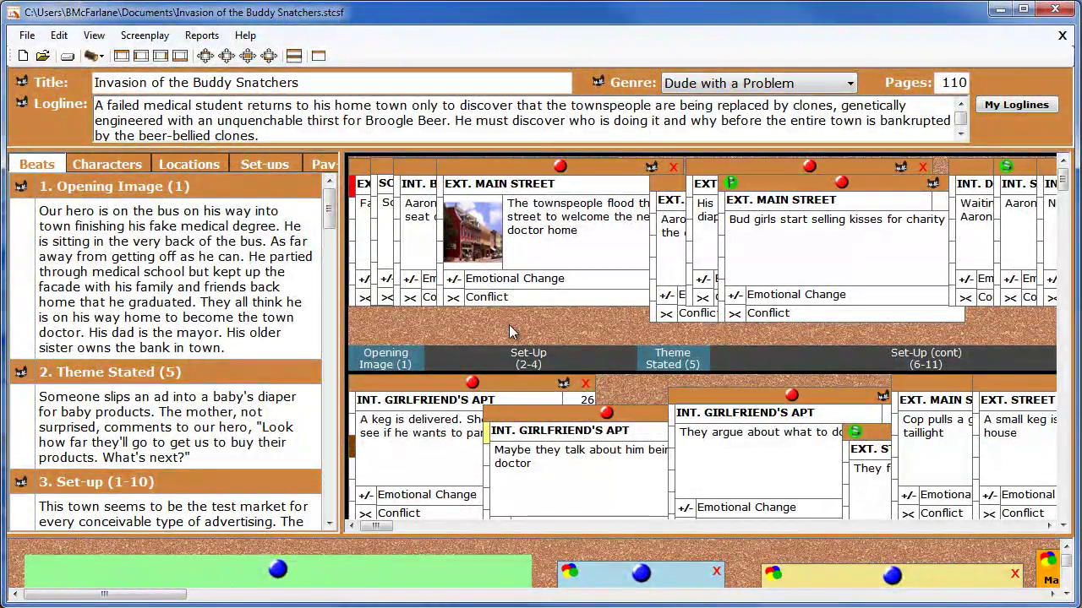
Return the Board's zoom to Normal.
{"action": "left_click", "coordinate": [94, 35]}
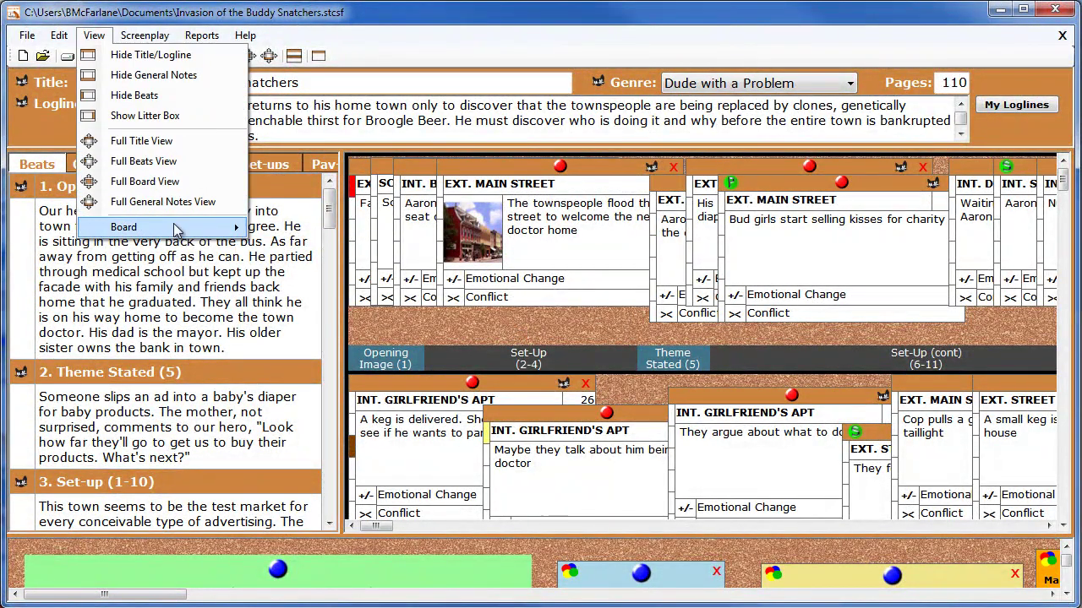
{"action": "mouse_move", "coordinate": [179, 230]}
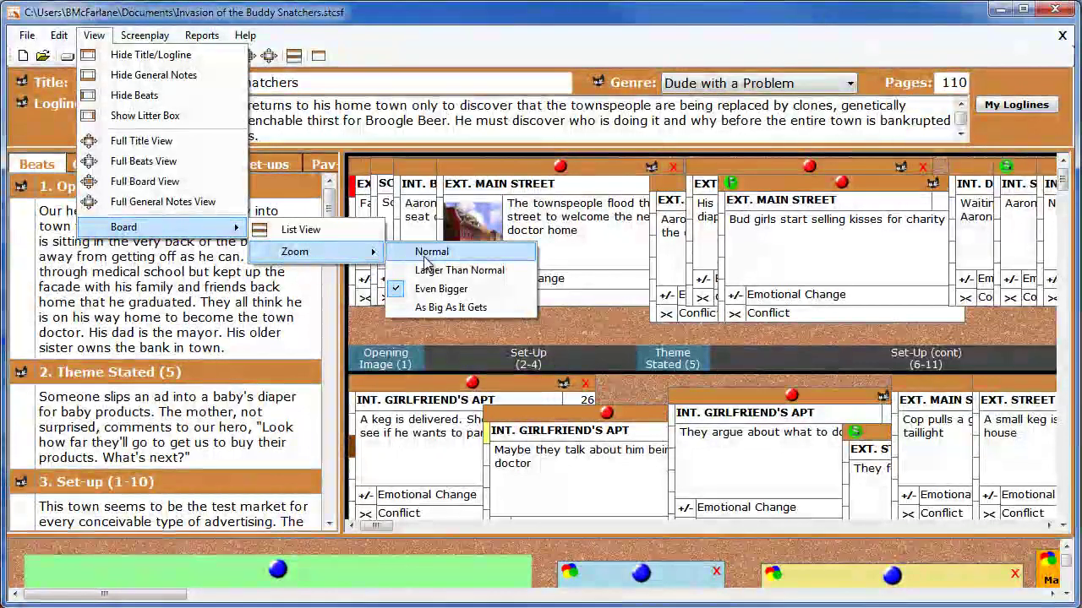
{"action": "left_click", "coordinate": [431, 252]}
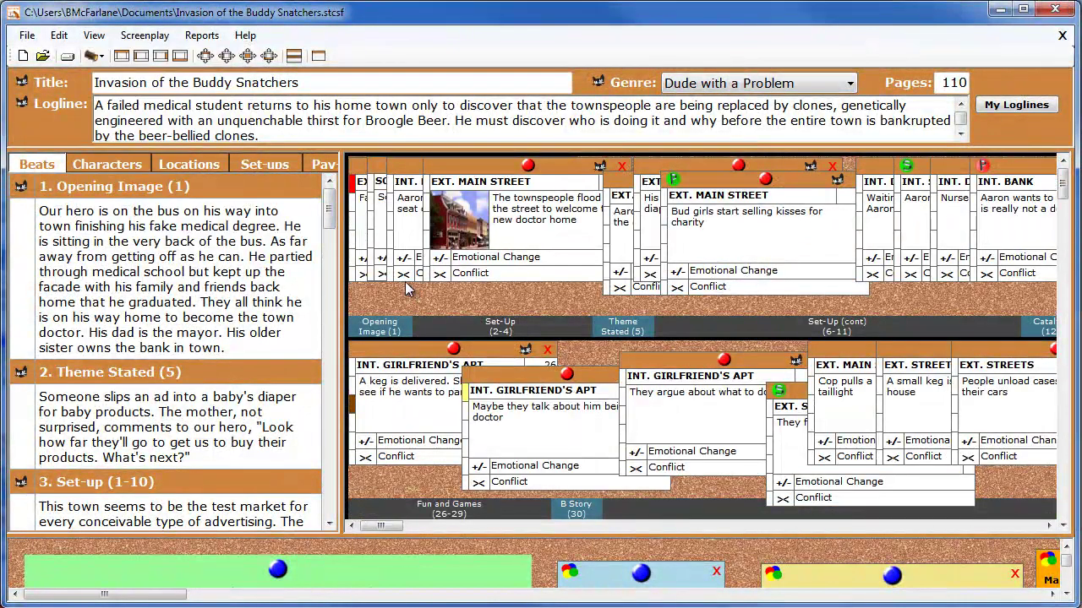
Set this project's main font size to Normal.
{"action": "left_click", "coordinate": [59, 36]}
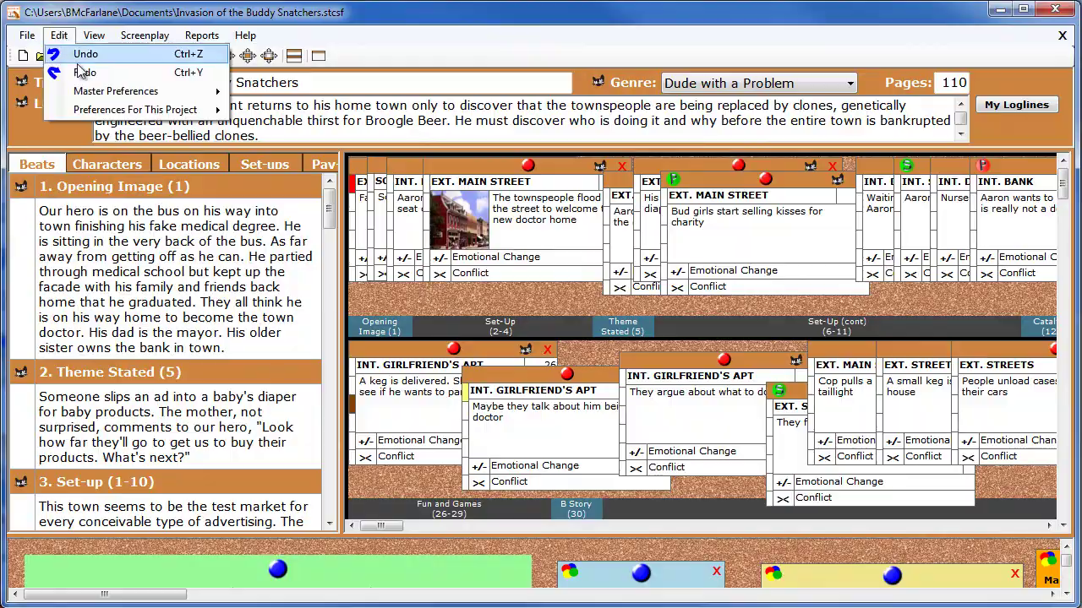
{"action": "mouse_move", "coordinate": [194, 110]}
{"action": "mouse_move", "coordinate": [321, 132]}
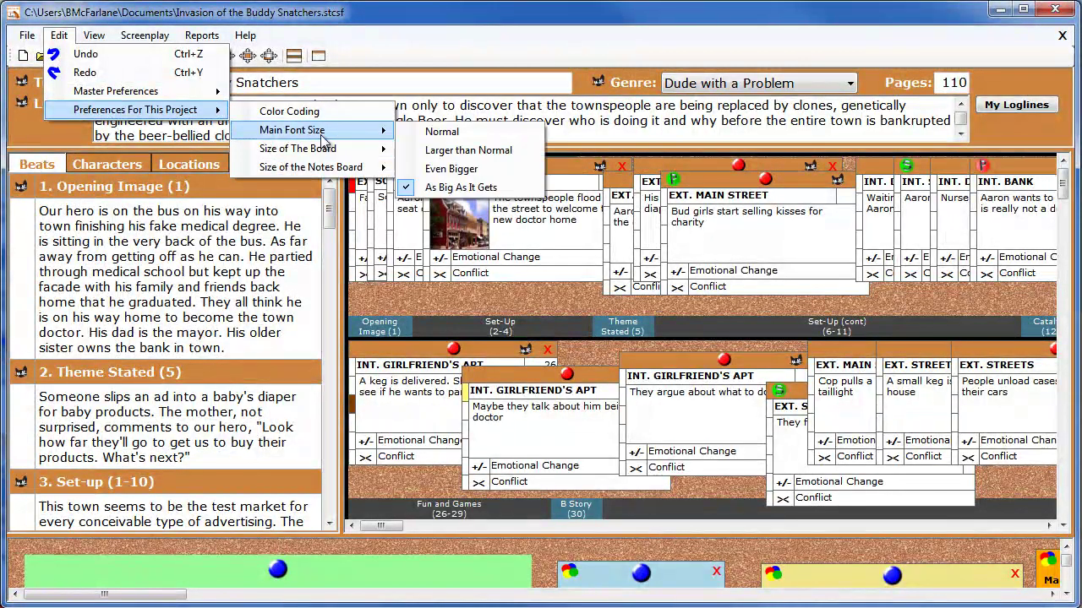
{"action": "left_click", "coordinate": [447, 133]}
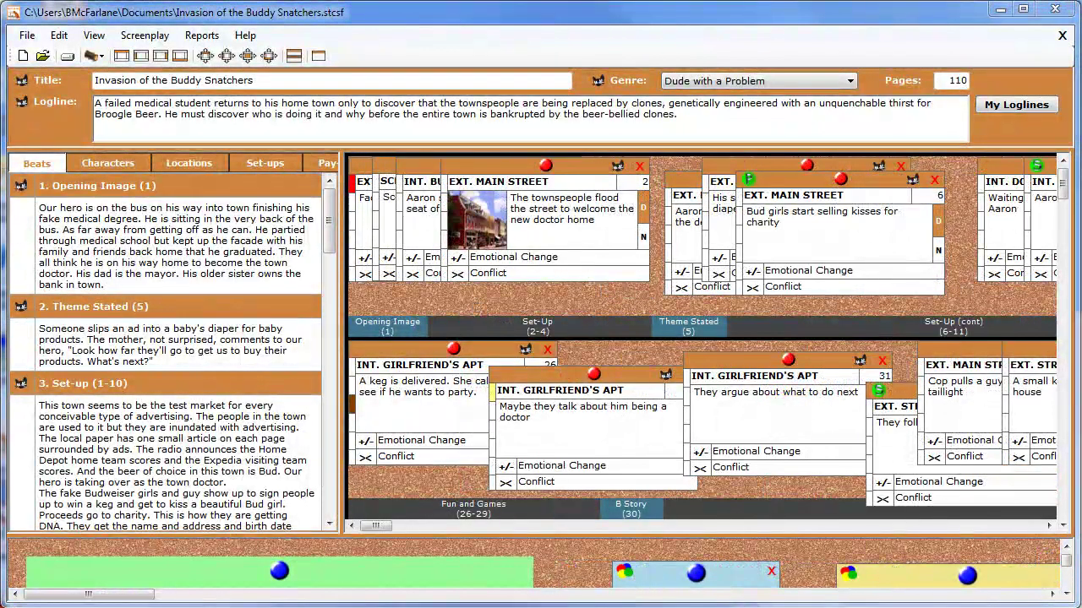
Look across the Board from end to end and increase its width by 10% for this project.
{"action": "left_click_drag", "start_coordinate": [374, 524], "coordinate": [651, 527]}
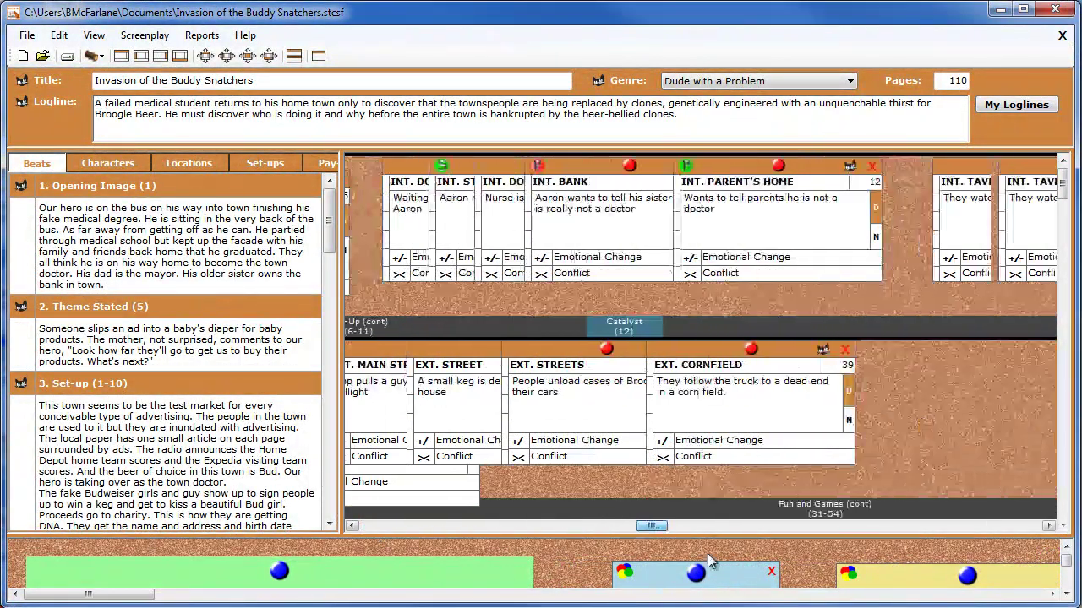
{"action": "left_click_drag", "start_coordinate": [708, 553], "coordinate": [1024, 529]}
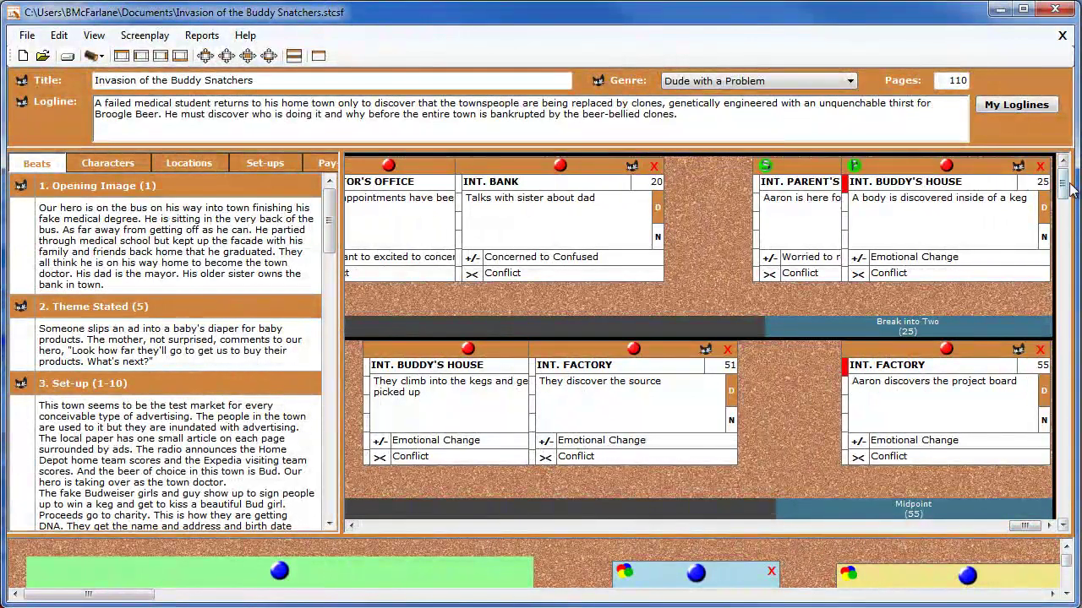
{"action": "left_click_drag", "start_coordinate": [1071, 190], "coordinate": [1063, 153]}
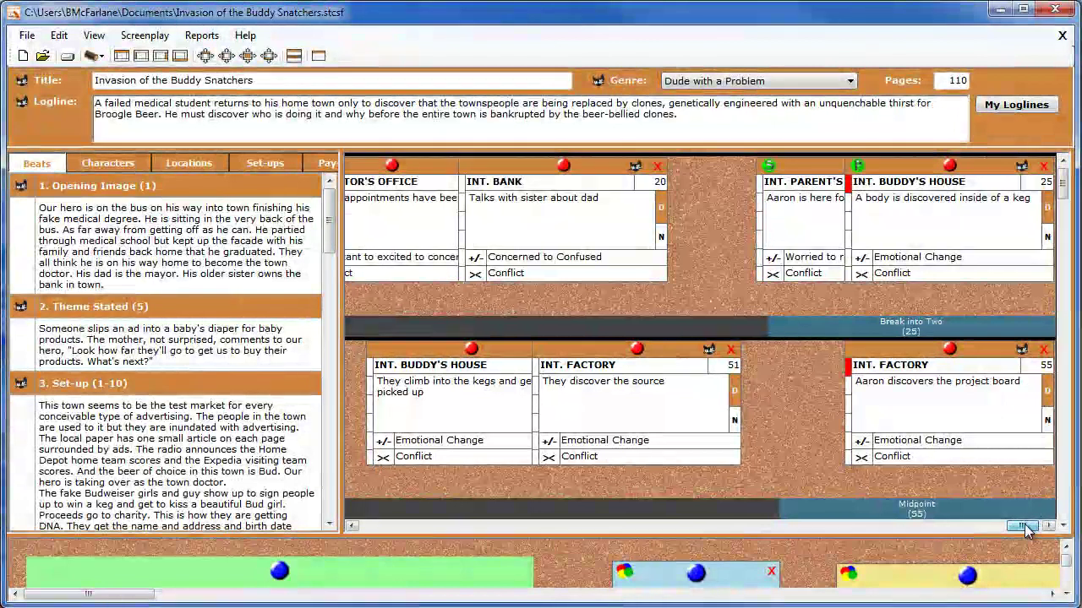
{"action": "left_click_drag", "start_coordinate": [1027, 530], "coordinate": [372, 525]}
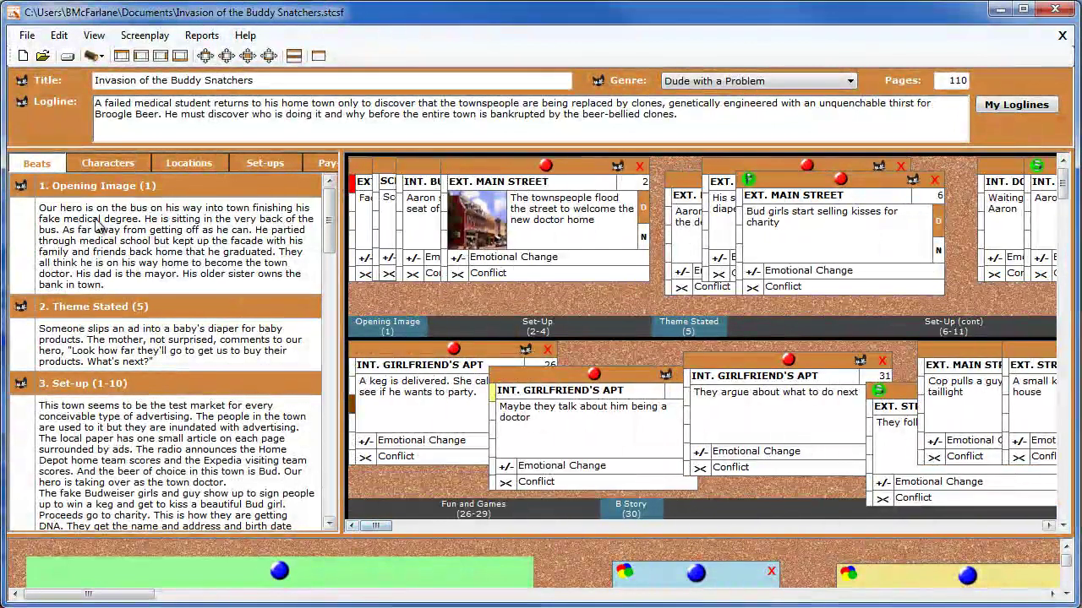
{"action": "left_click", "coordinate": [60, 38]}
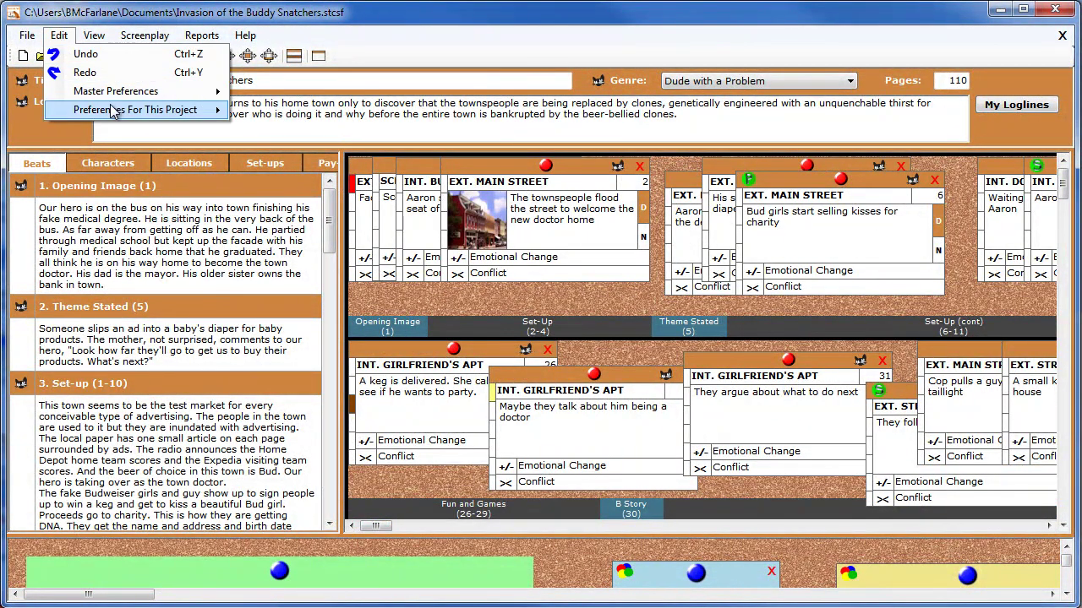
{"action": "mouse_move", "coordinate": [114, 110]}
{"action": "mouse_move", "coordinate": [359, 149]}
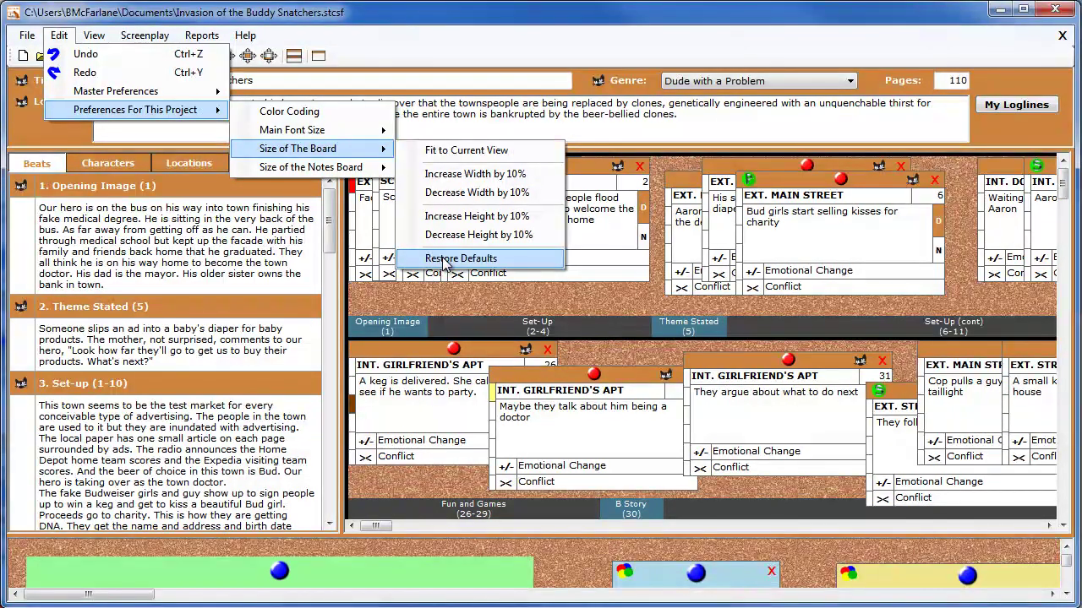
{"action": "left_click", "coordinate": [494, 174]}
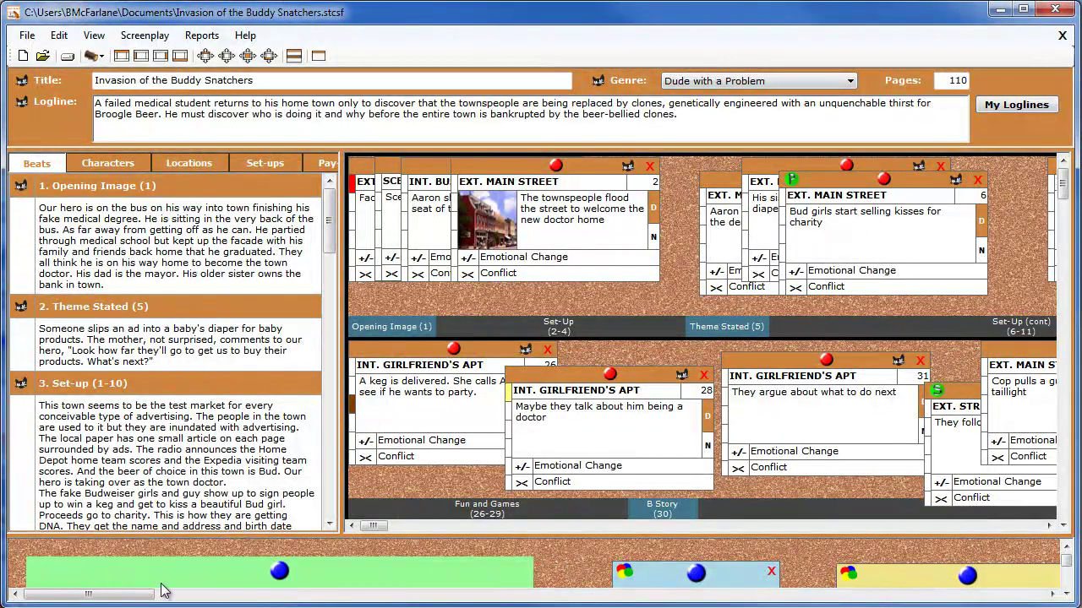
Look along the notes board and increase its width by 10% in this project's preferences.
{"action": "left_click_drag", "start_coordinate": [151, 594], "coordinate": [568, 595]}
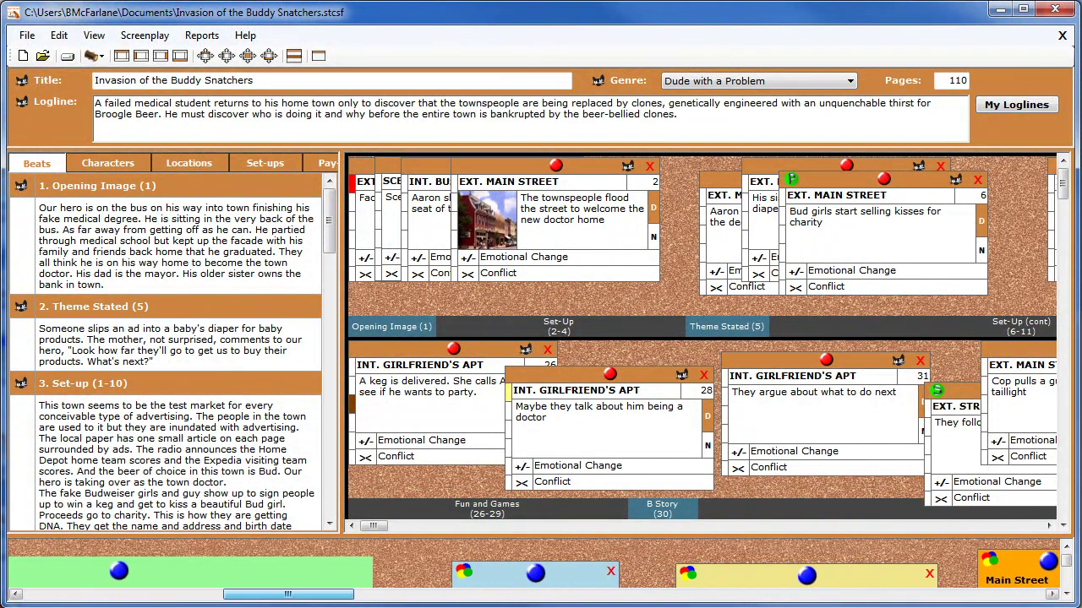
{"action": "left_click", "coordinate": [66, 38]}
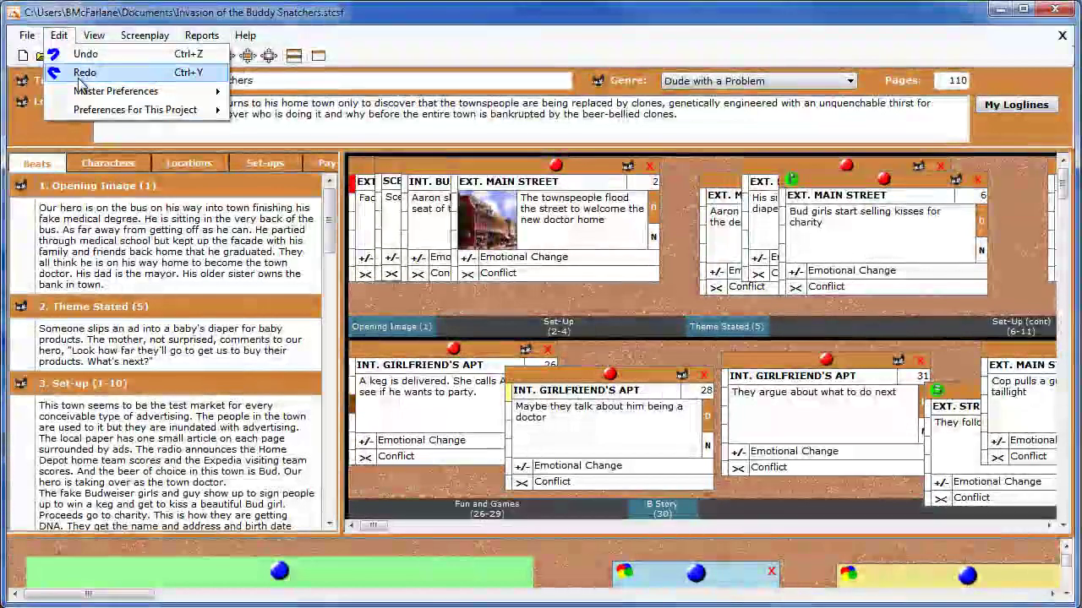
{"action": "mouse_move", "coordinate": [193, 110]}
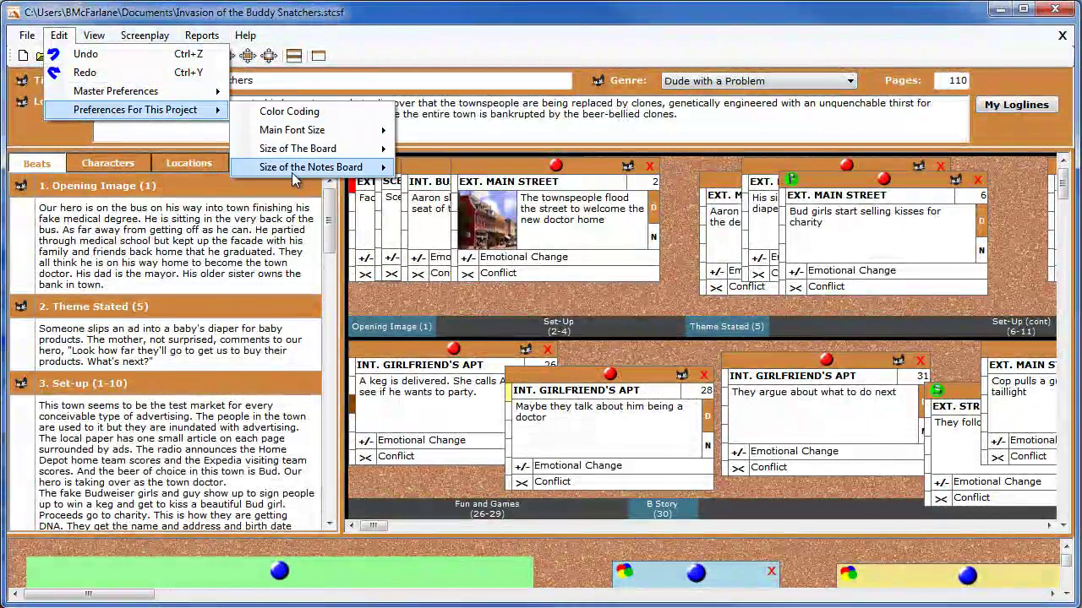
{"action": "mouse_move", "coordinate": [292, 172]}
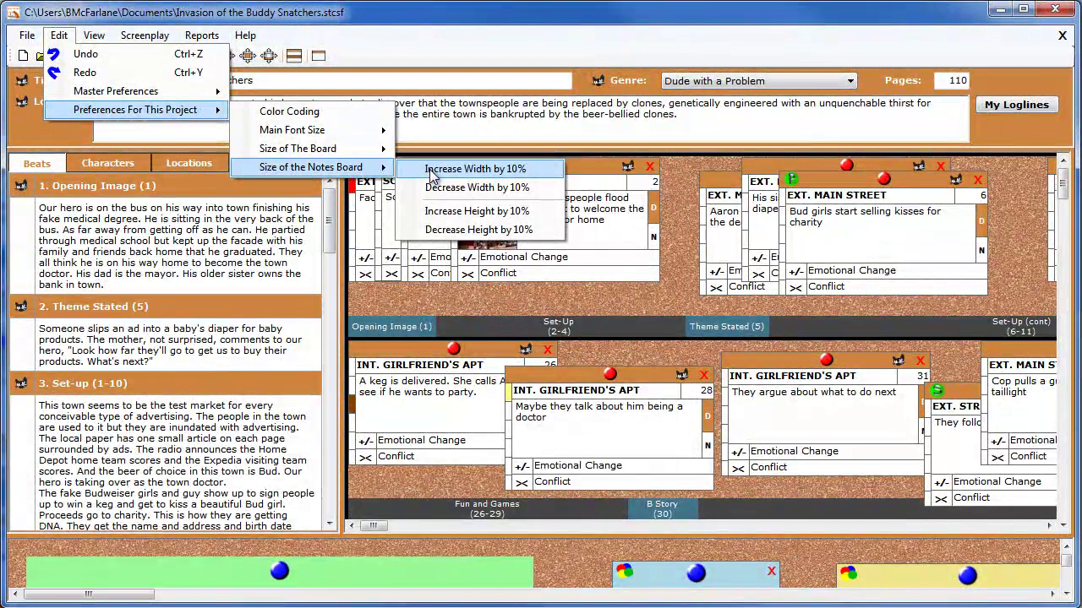
{"action": "left_click", "coordinate": [431, 171]}
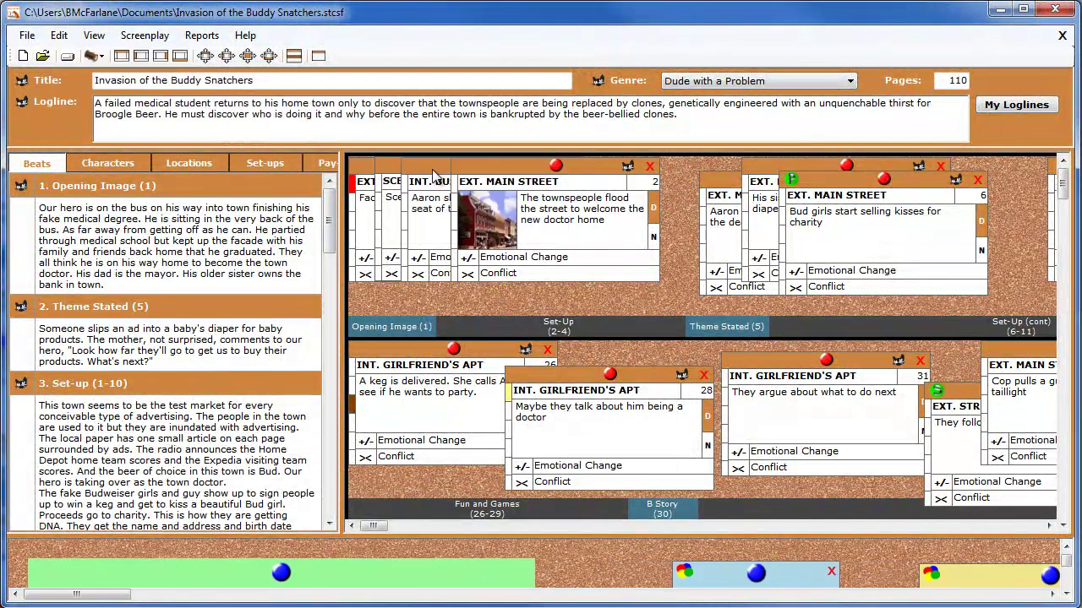